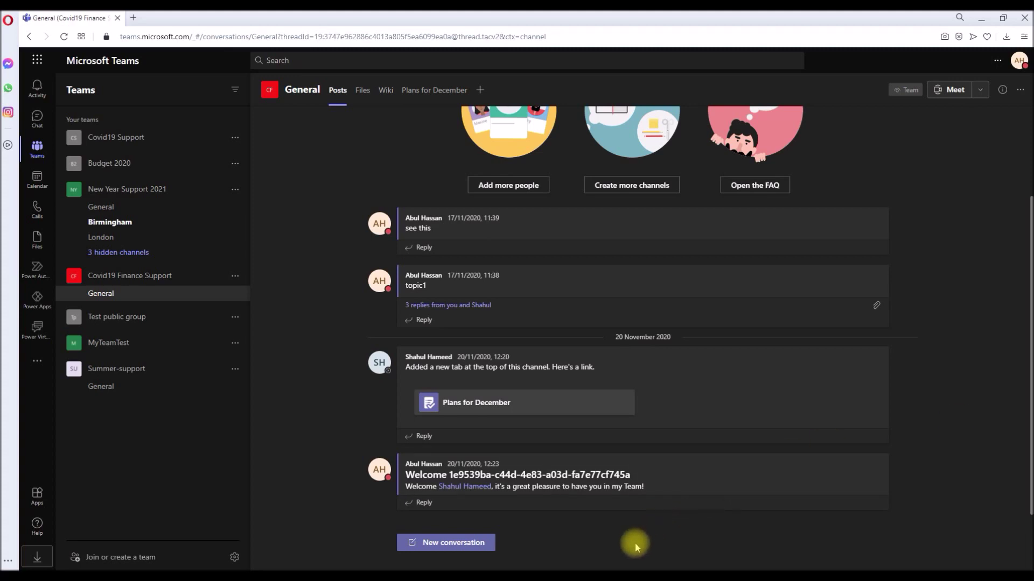
- Bring PowerShell forward, hide the screen recorder, then return to the automation workbook
click(624, 571)
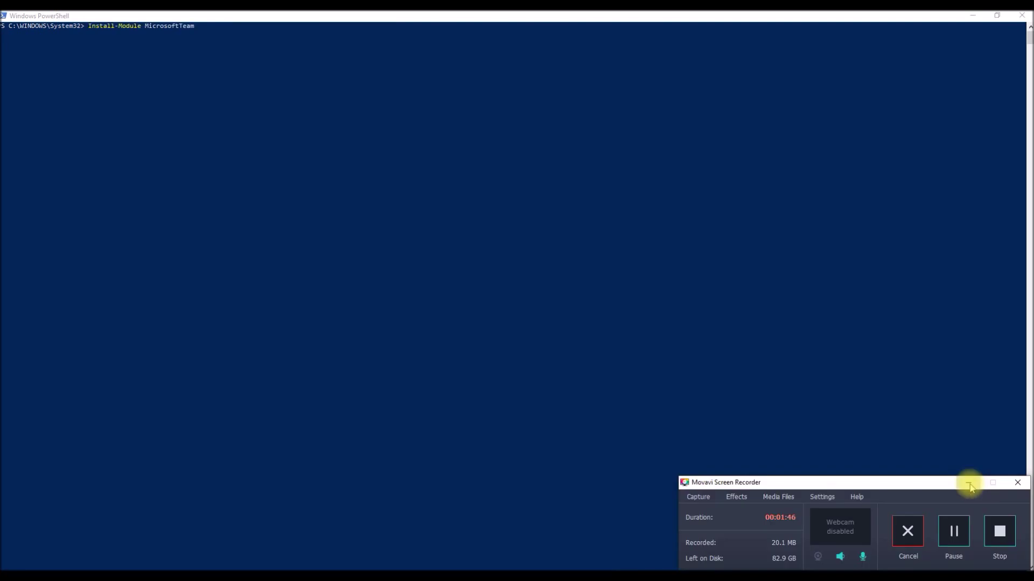
click(968, 483)
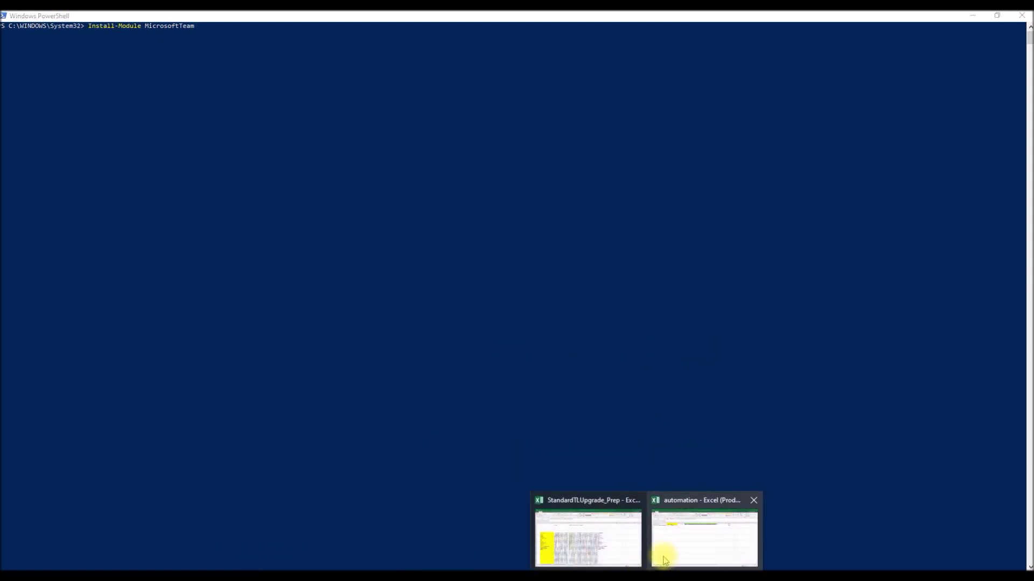
click(662, 554)
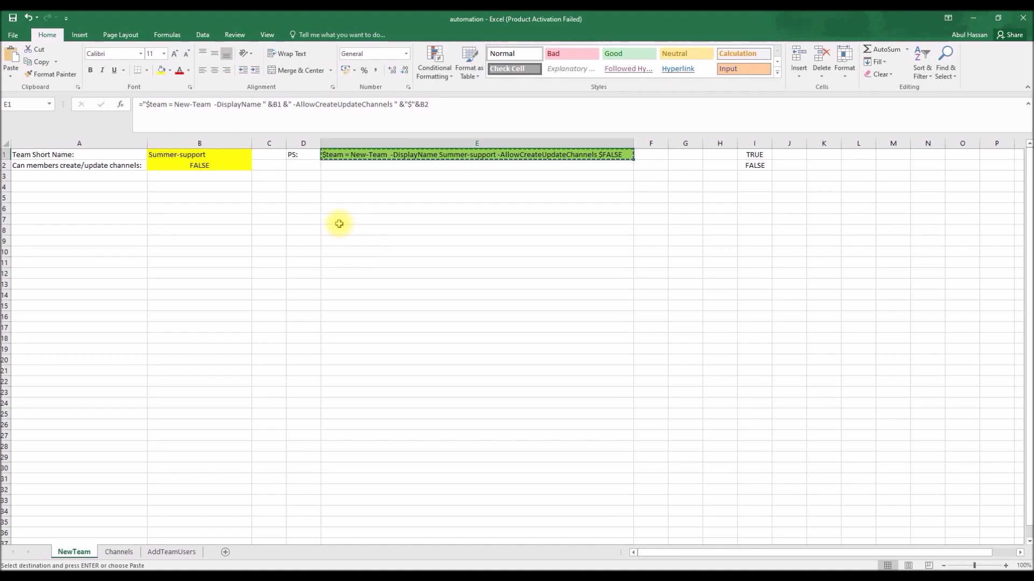
- Empty NewTeam cells B1:B2 so E1 shows a bare New-Team template
key(Escape)
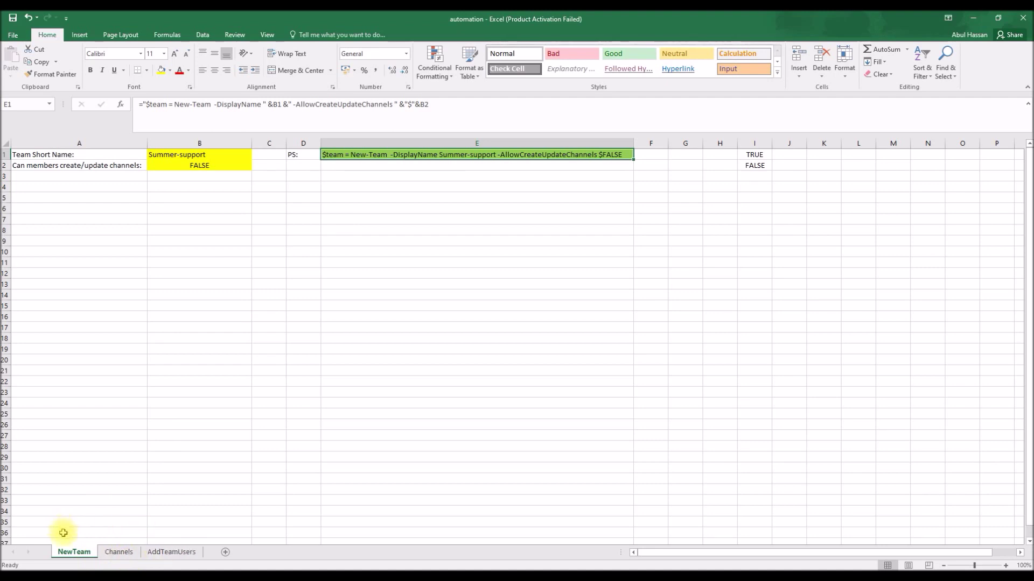
click(199, 155)
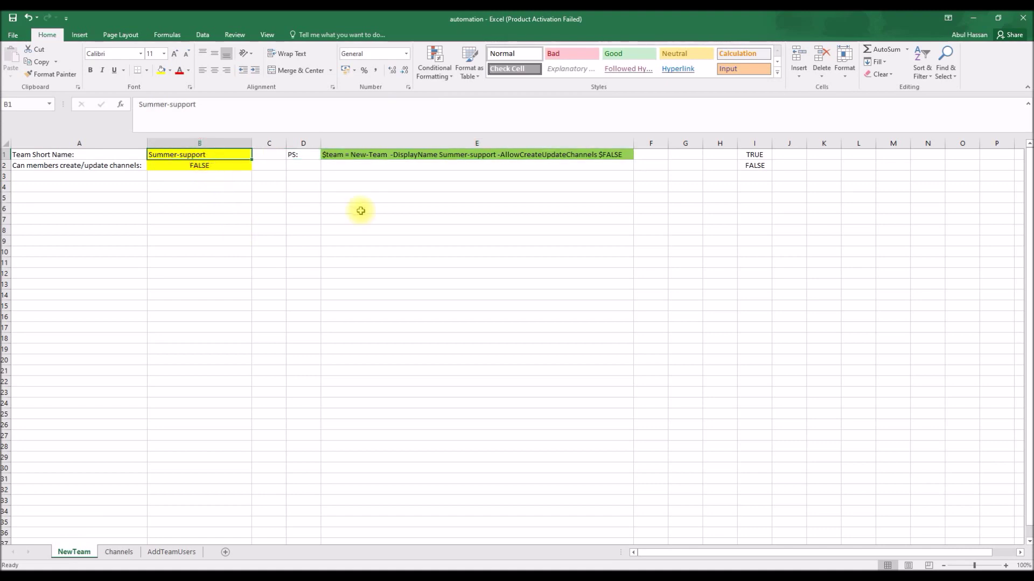
key(Delete)
key(shift+Down)
key(Delete)
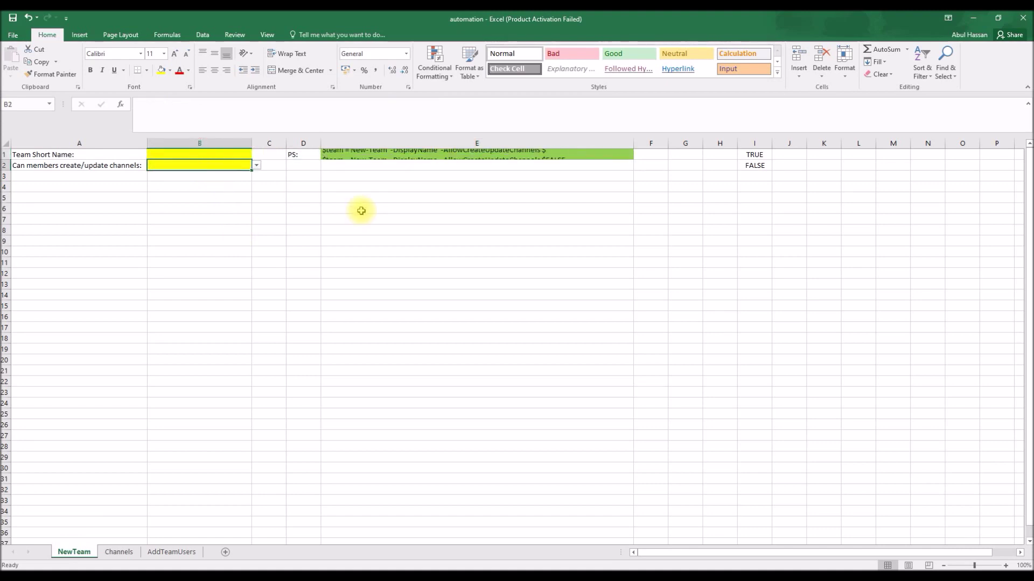
key(shift+Up)
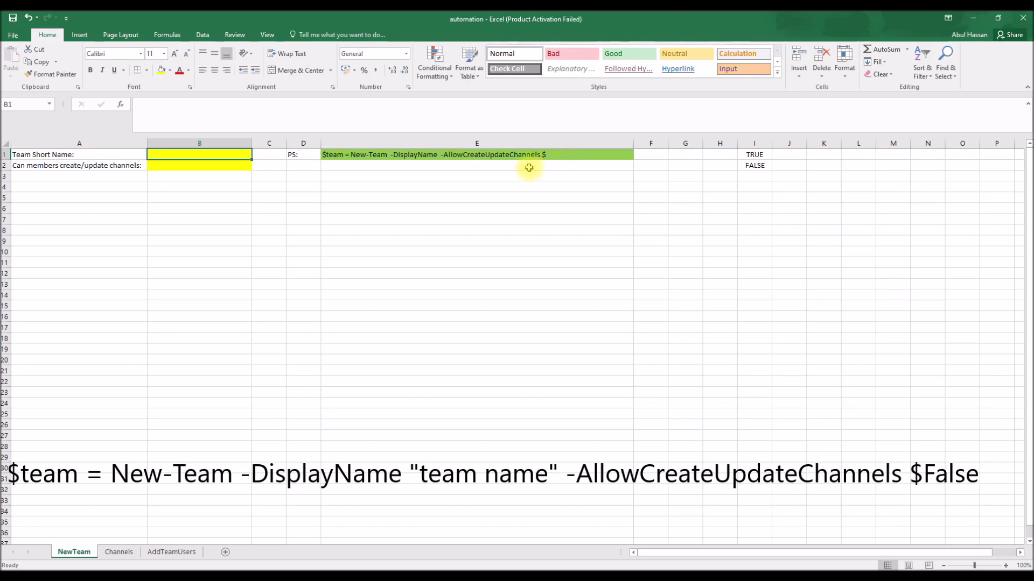
click(340, 155)
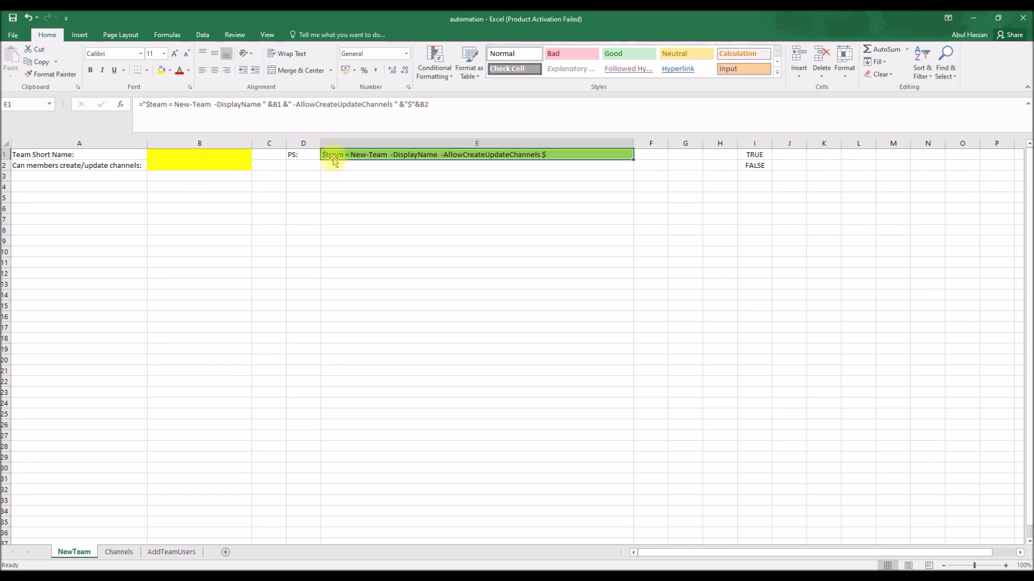
drag(172, 155, 173, 164)
- Enter SummerTasks in B1, choose FALSE in B2, and copy the New-Team command from E1
click(173, 156)
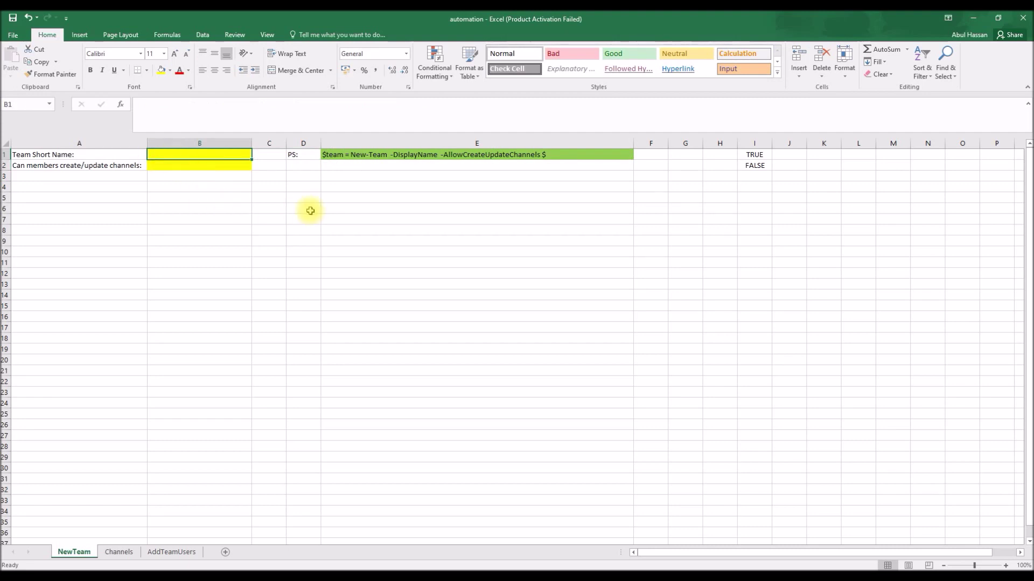
text(Summer)
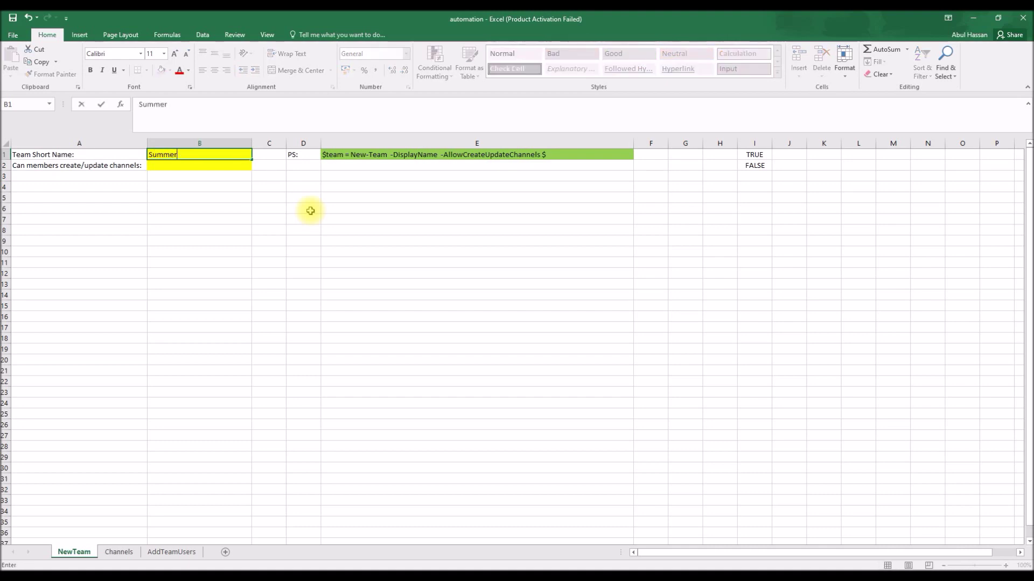
text(Tasks)
key(Return)
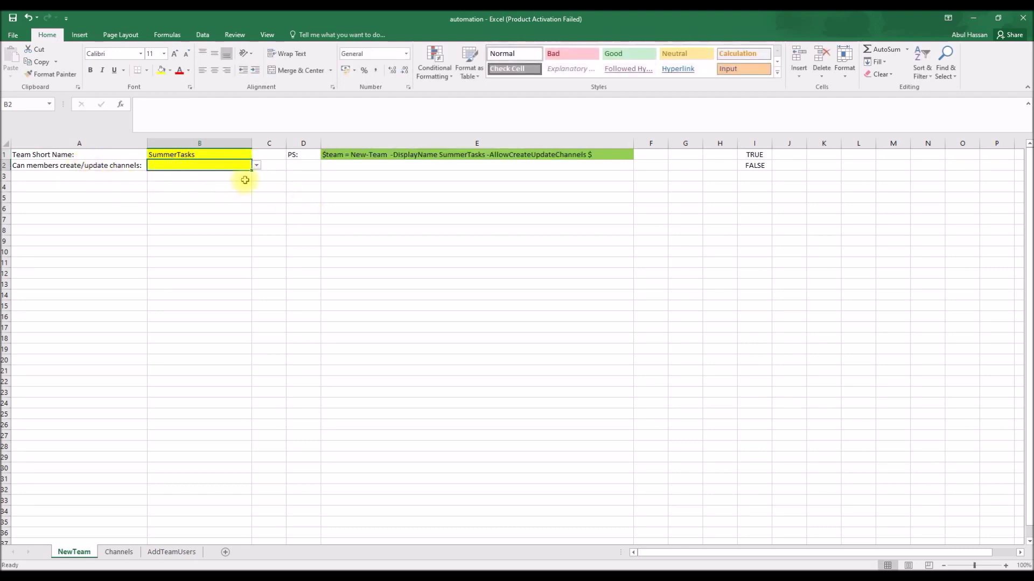
click(257, 166)
click(197, 182)
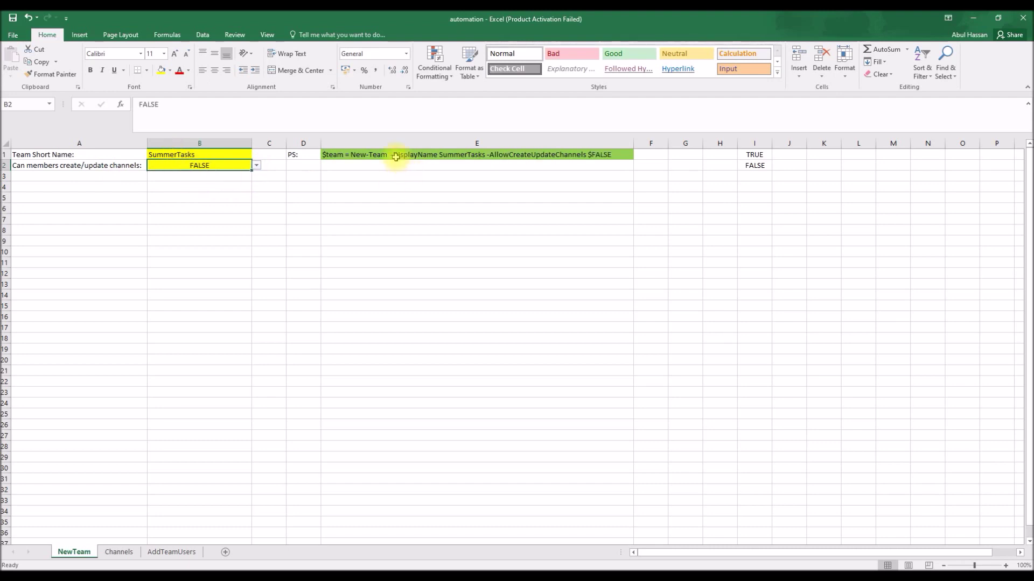
click(566, 155)
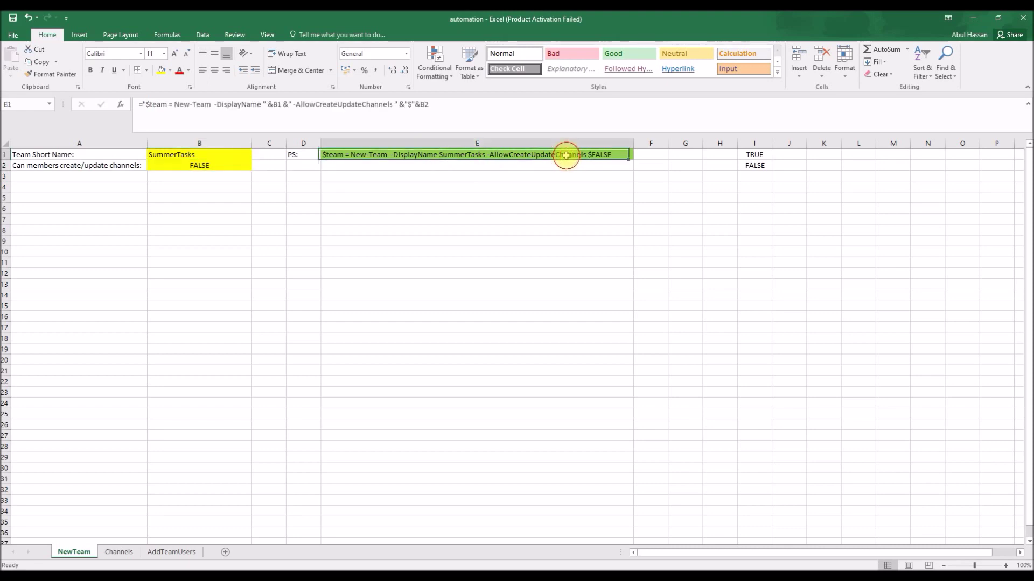
key(ctrl+c)
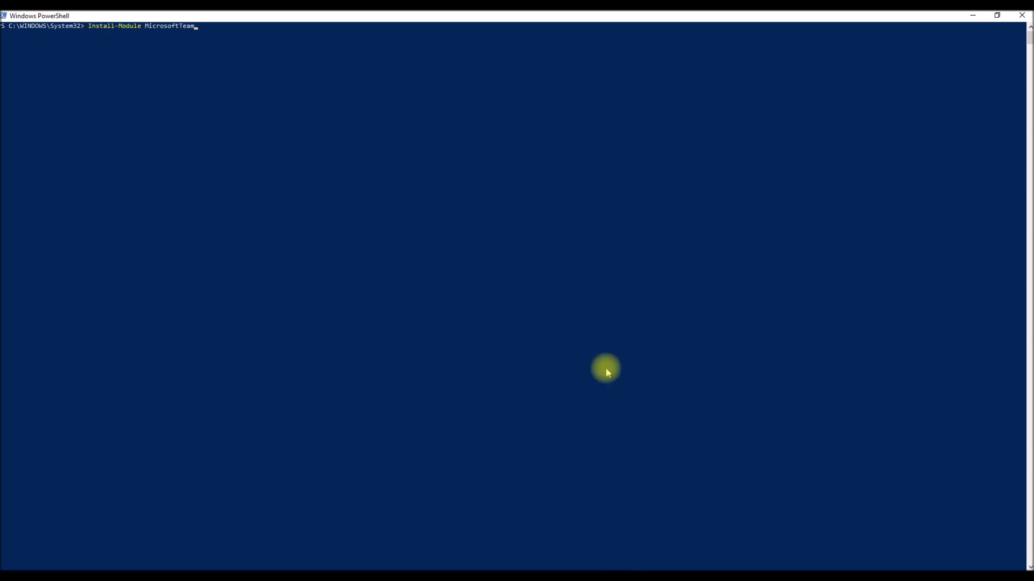
- Paste the SummerTasks New-Team command at the PowerShell prompt and run it
key(Escape)
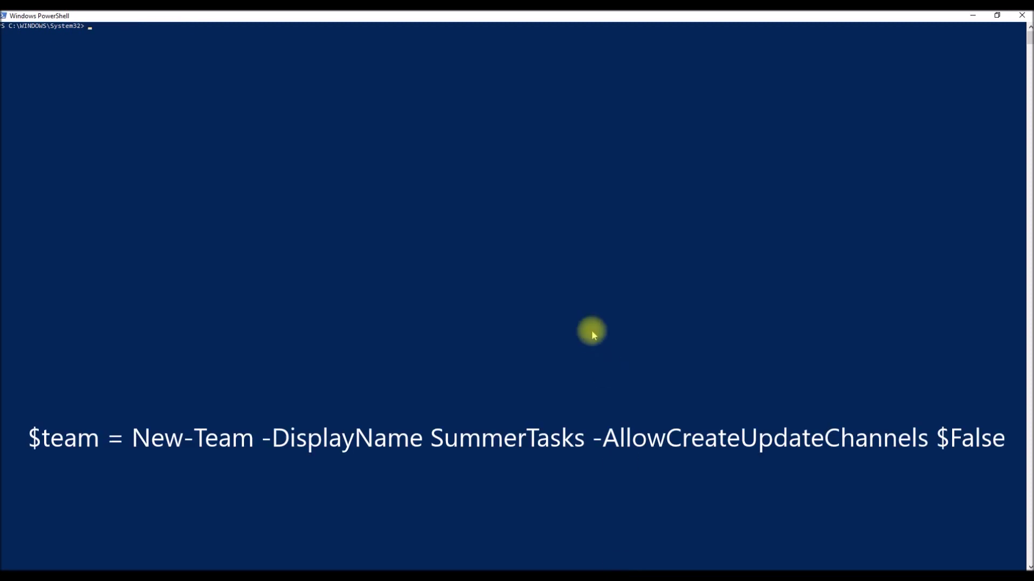
key(ctrl+v)
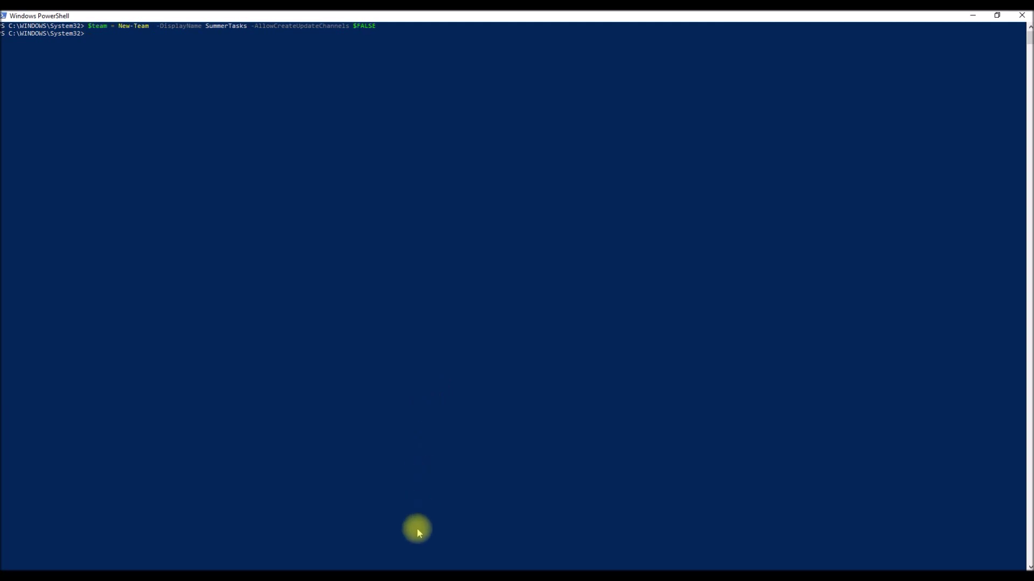
click(432, 568)
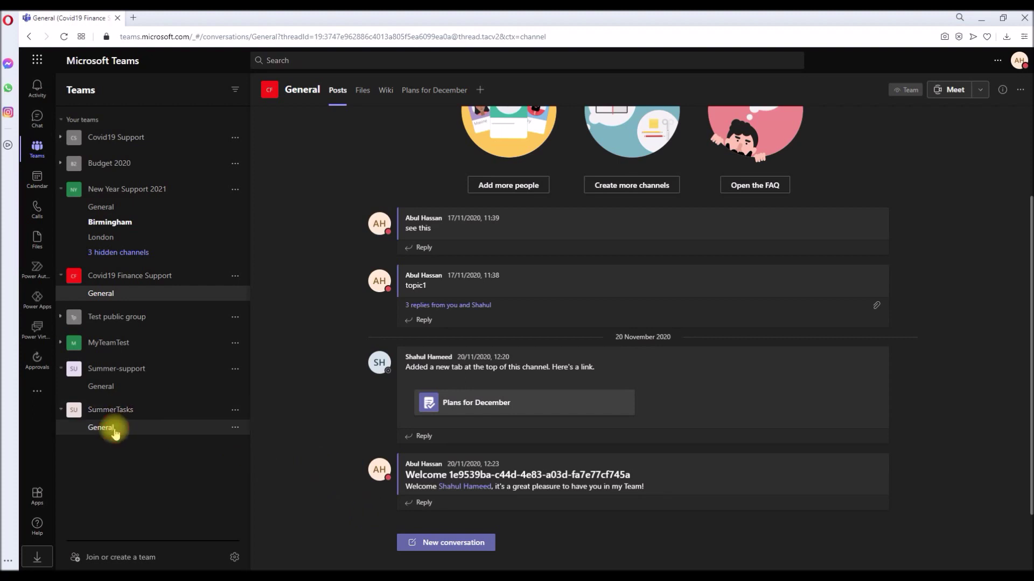
- Check SummerTasks' member permissions in Teams, leaving channel creation and updating turned off
click(108, 428)
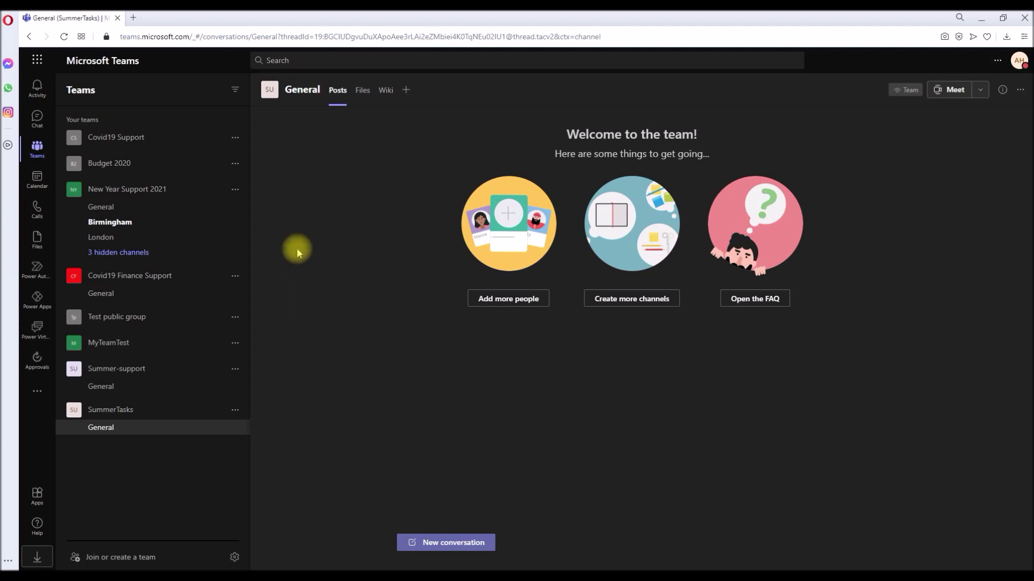
mouse_move(269, 90)
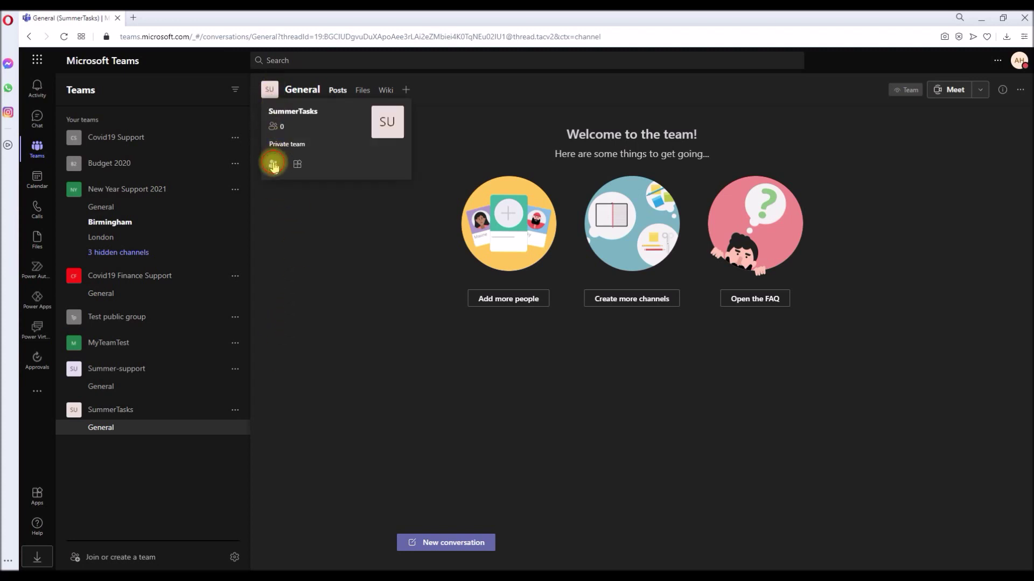
click(273, 165)
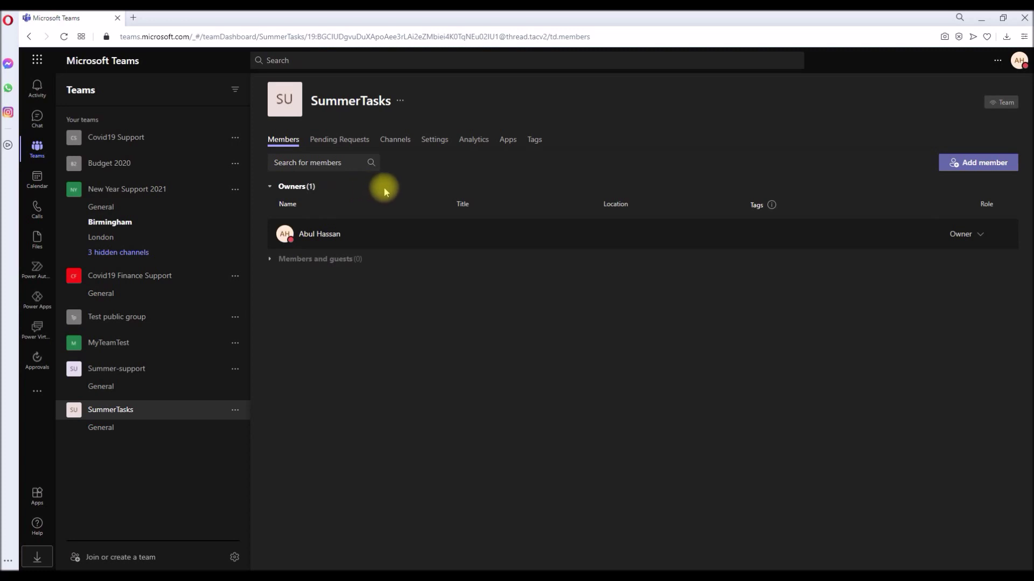
click(431, 143)
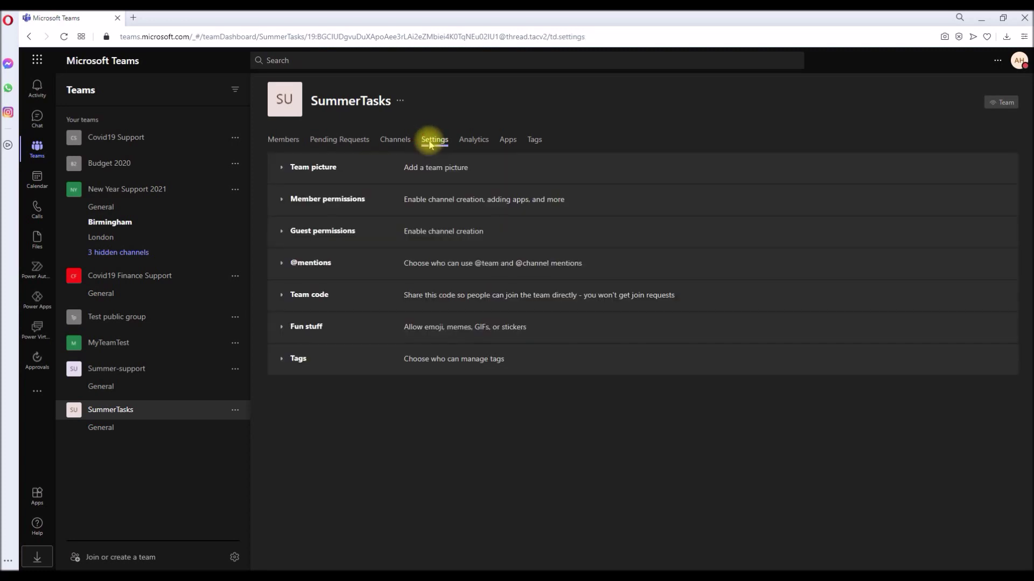
click(329, 203)
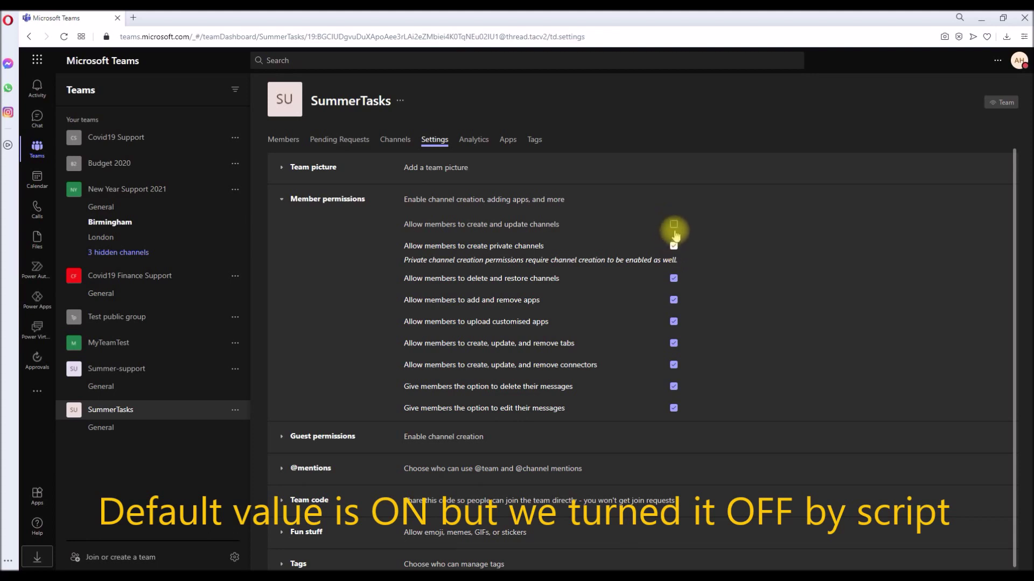
click(674, 225)
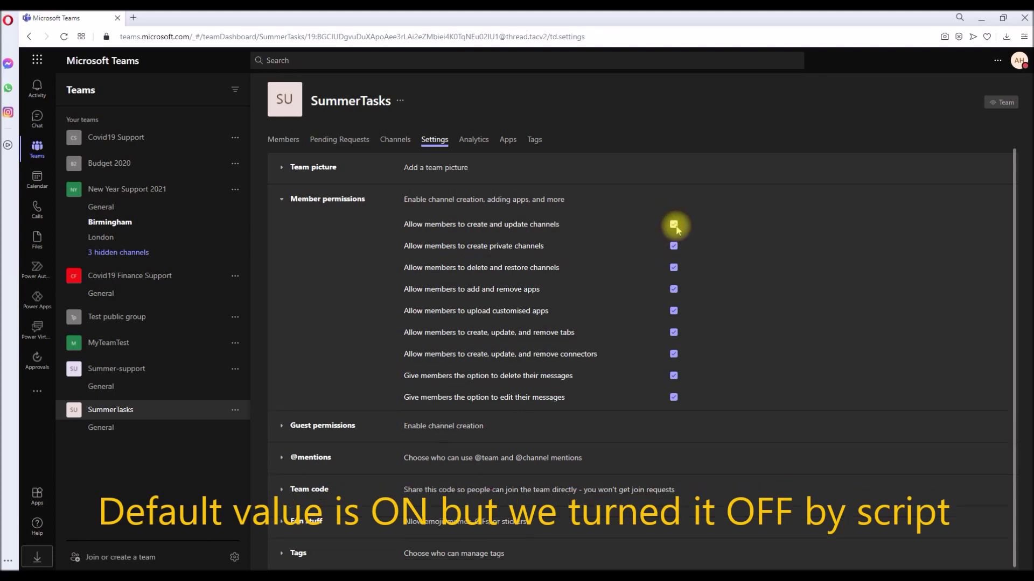
click(673, 225)
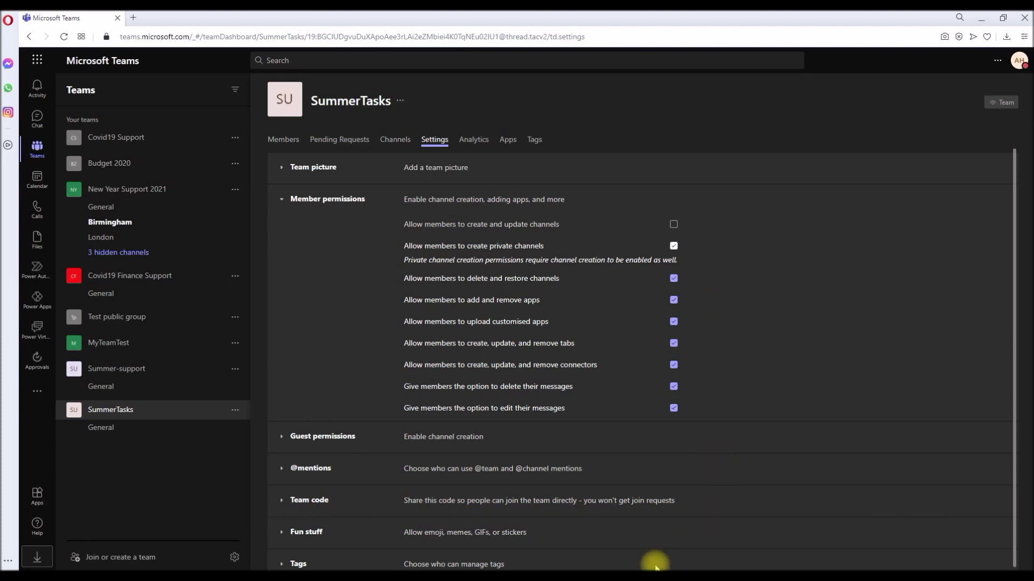
mouse_move(656, 570)
click(699, 538)
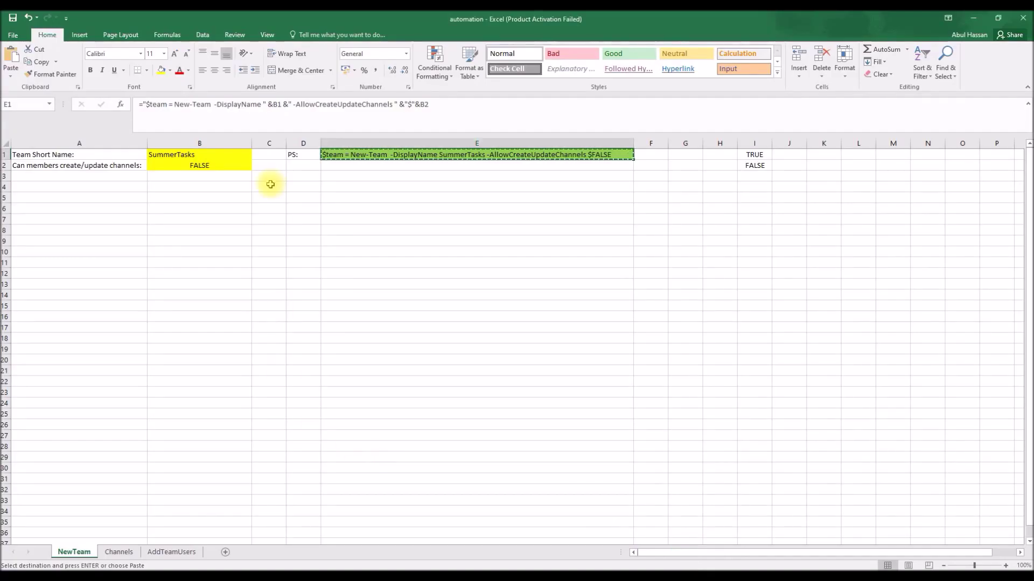
- Open the Channels sheet and enter Summer2021 as the first channel name
key(Escape)
click(117, 552)
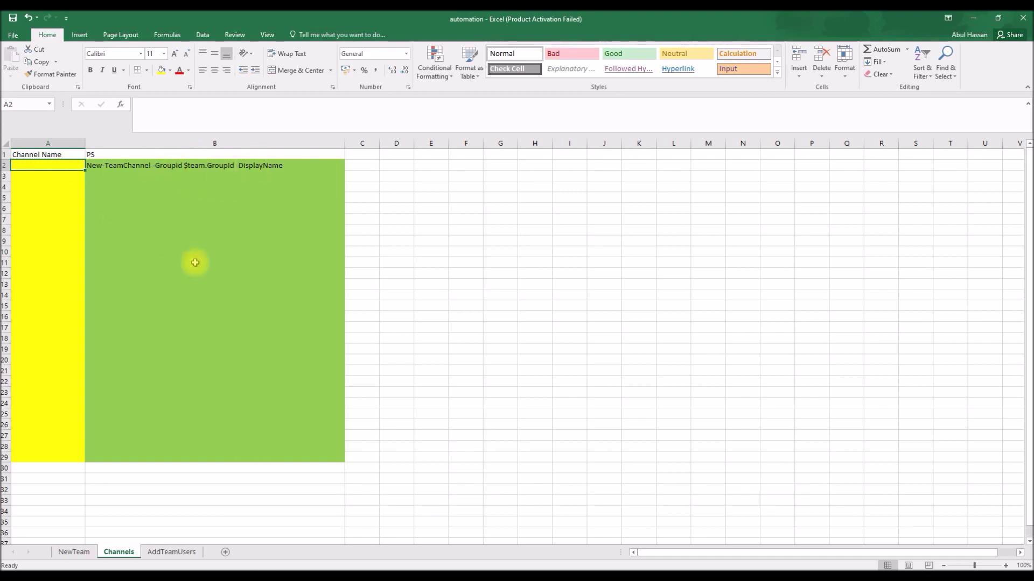
text(Sum)
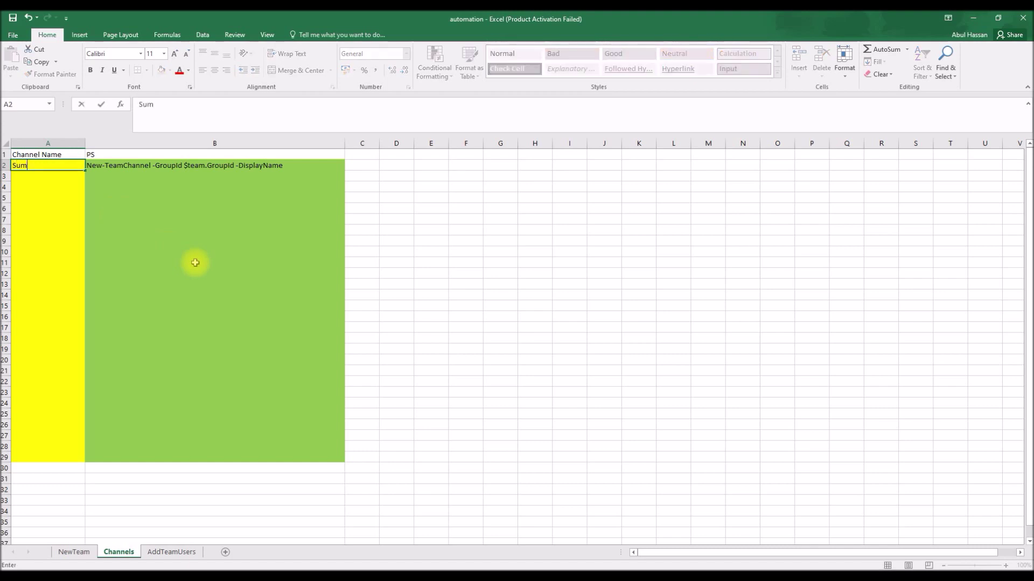
text(mer)
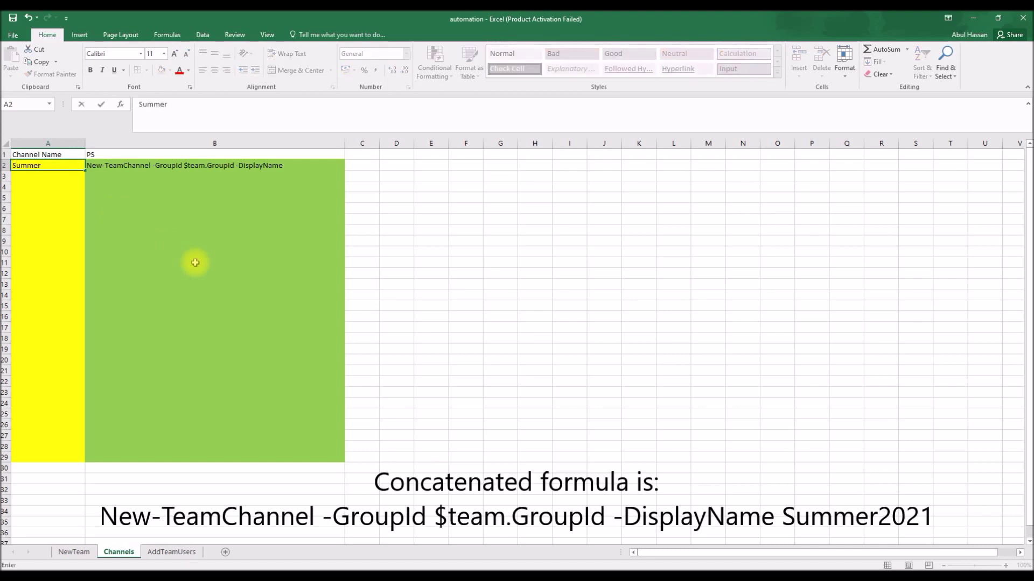
text(2021)
- Fill channel names Summer2021 through Summer2048 down column A to row 29
key(Return)
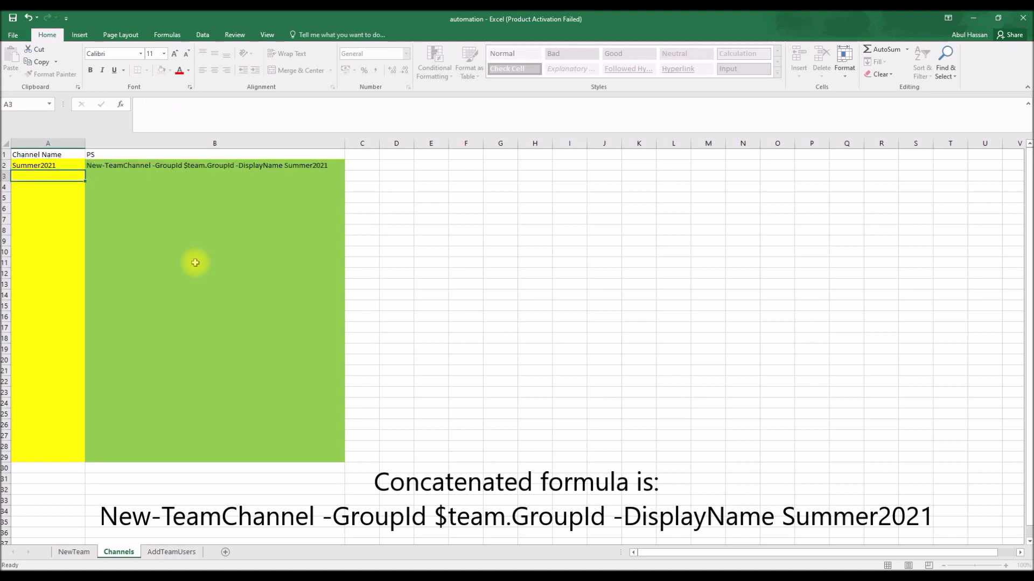
click(67, 166)
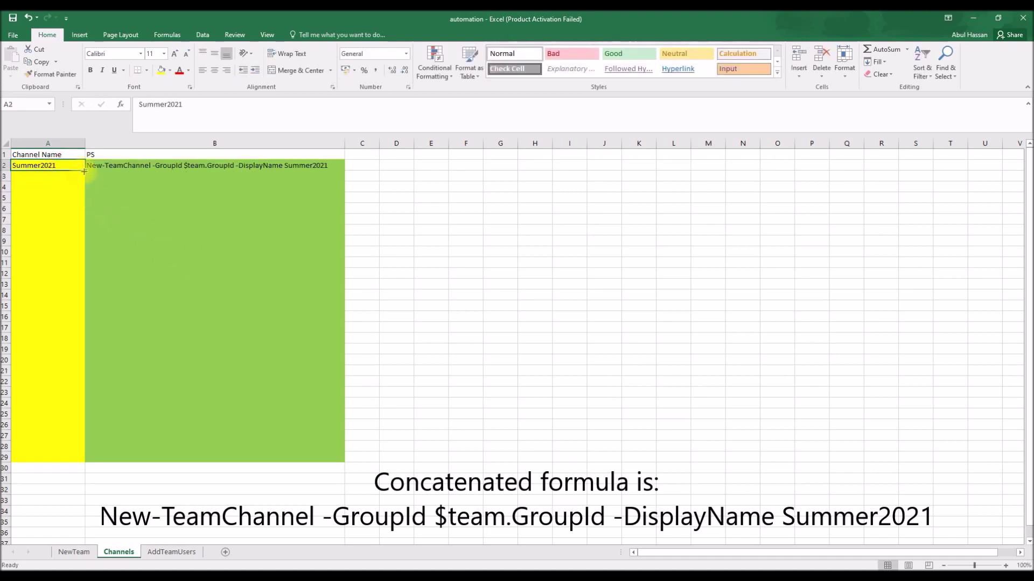
drag(85, 170, 79, 458)
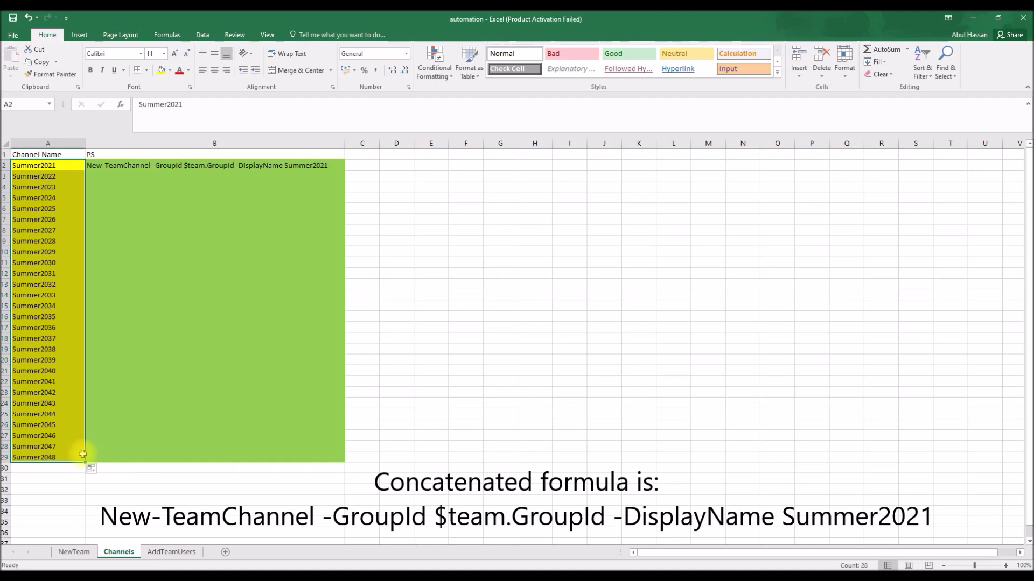
click(96, 349)
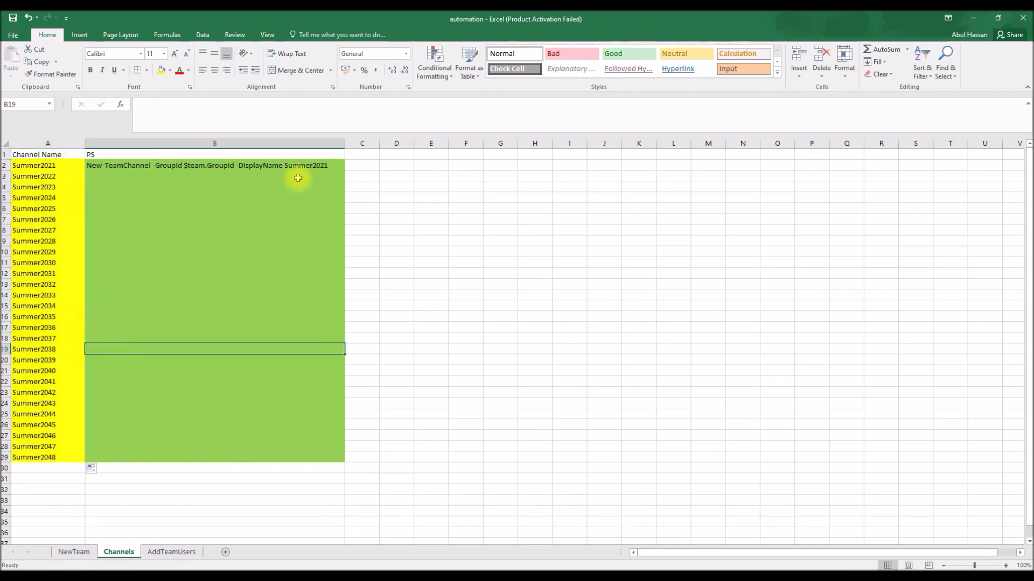
- Fill the New-TeamChannel formula down B2:B29 and copy the 28 commands
click(314, 171)
double_click(343, 170)
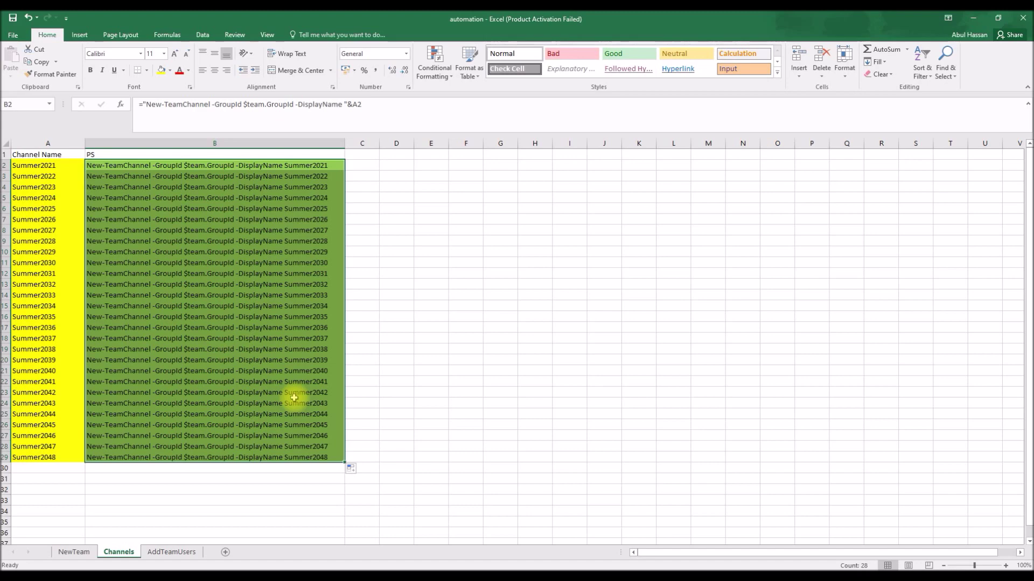
key(ctrl+c)
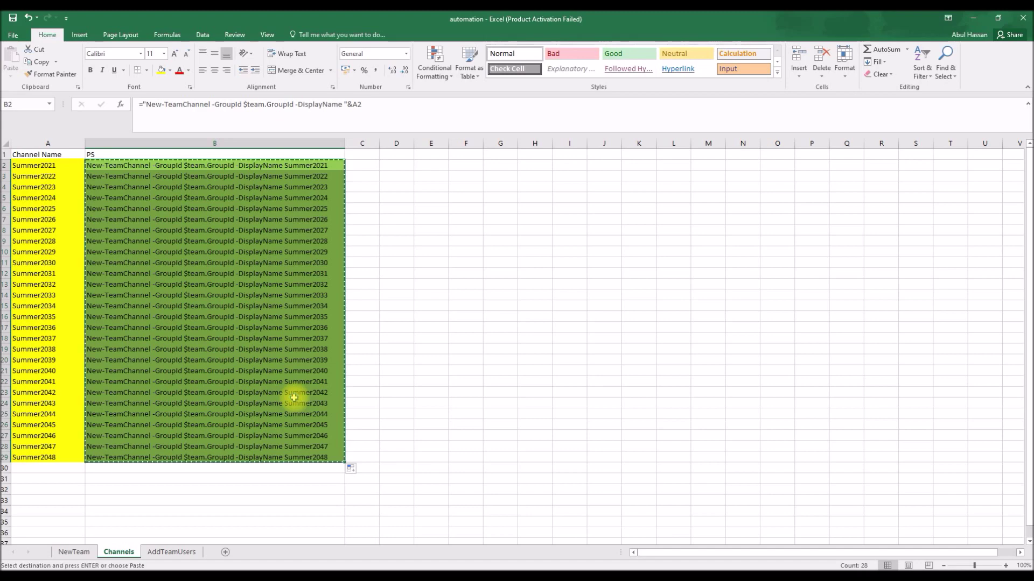
click(627, 570)
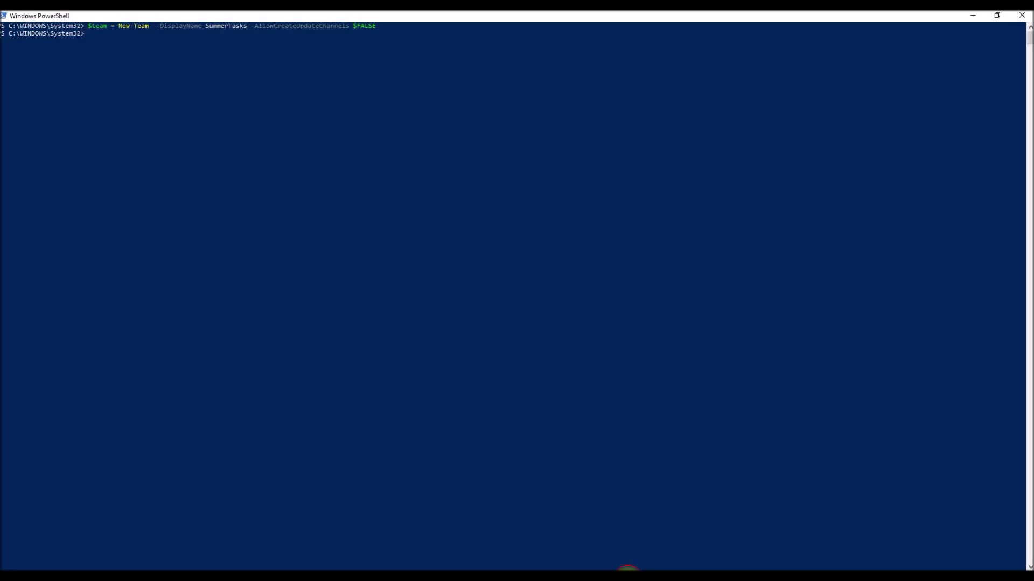
- Paste the 28 New-TeamChannel commands into PowerShell and run them
right_click(576, 376)
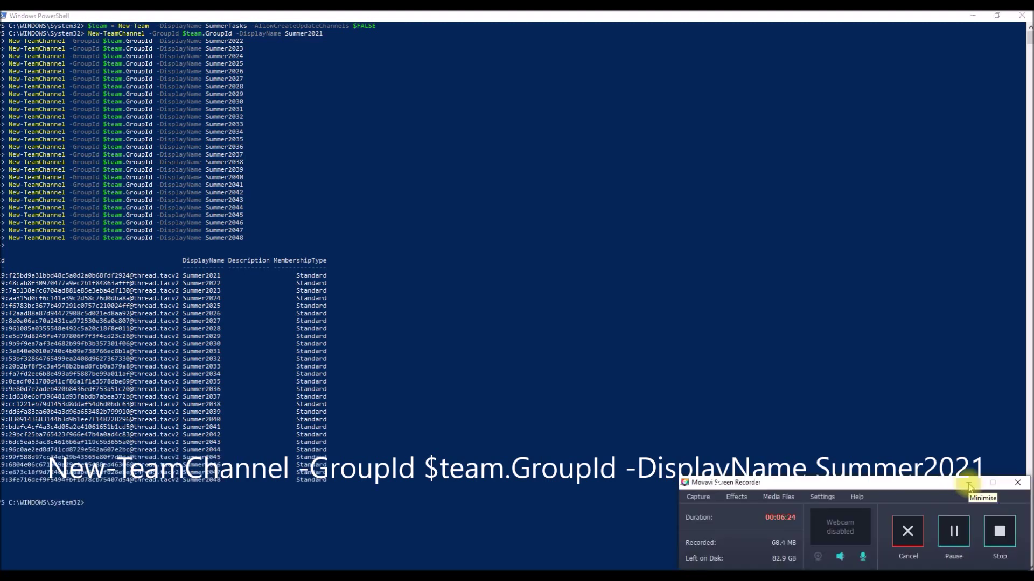
click(968, 485)
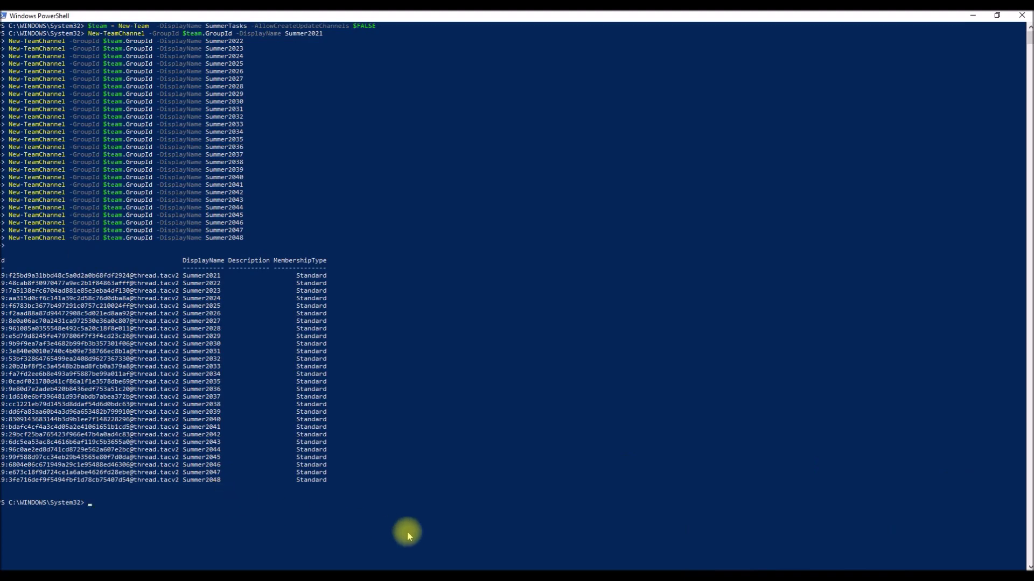
click(421, 568)
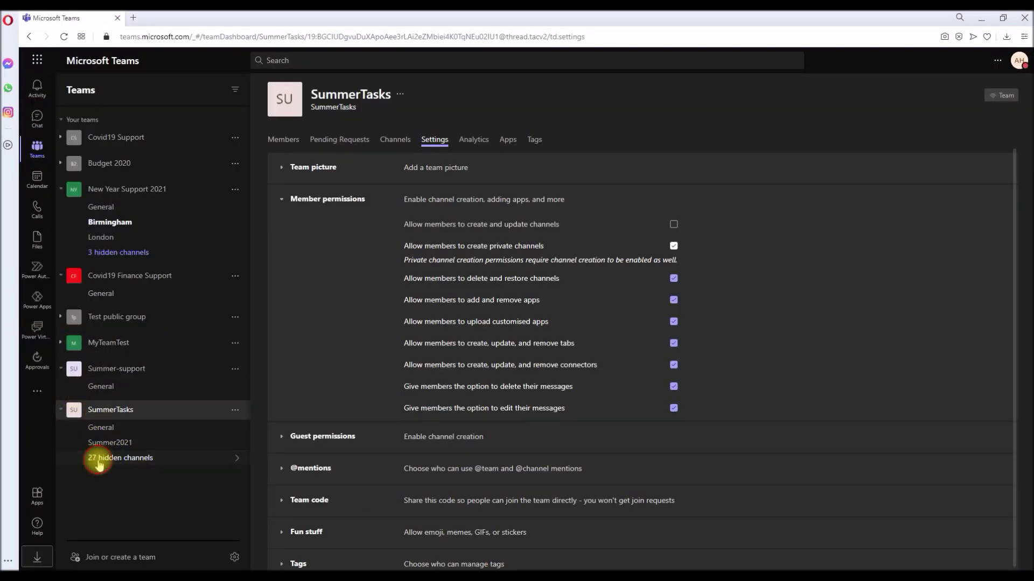
- Expand SummerTasks' 27 hidden channels and show Summer2022
click(99, 462)
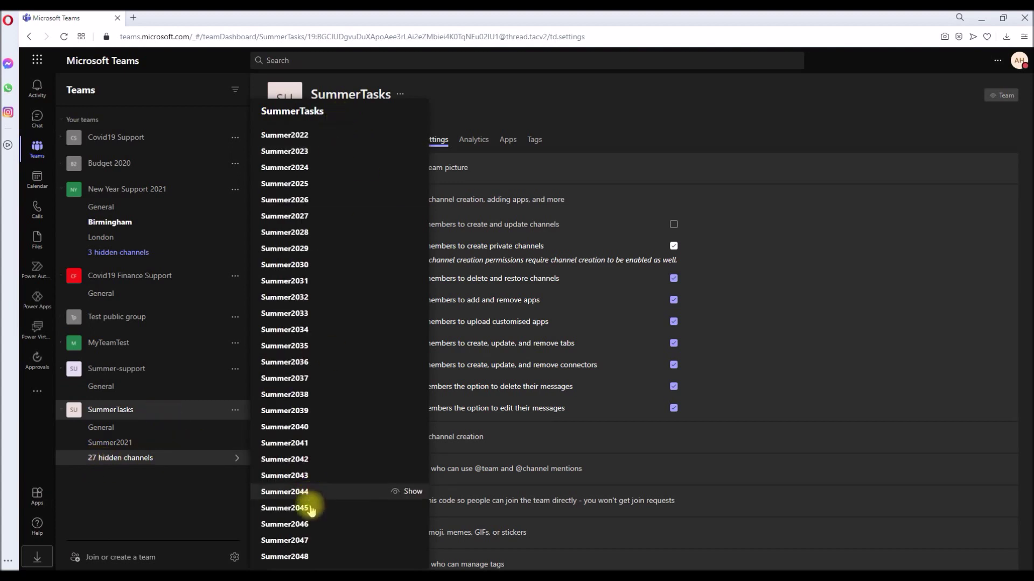
click(184, 461)
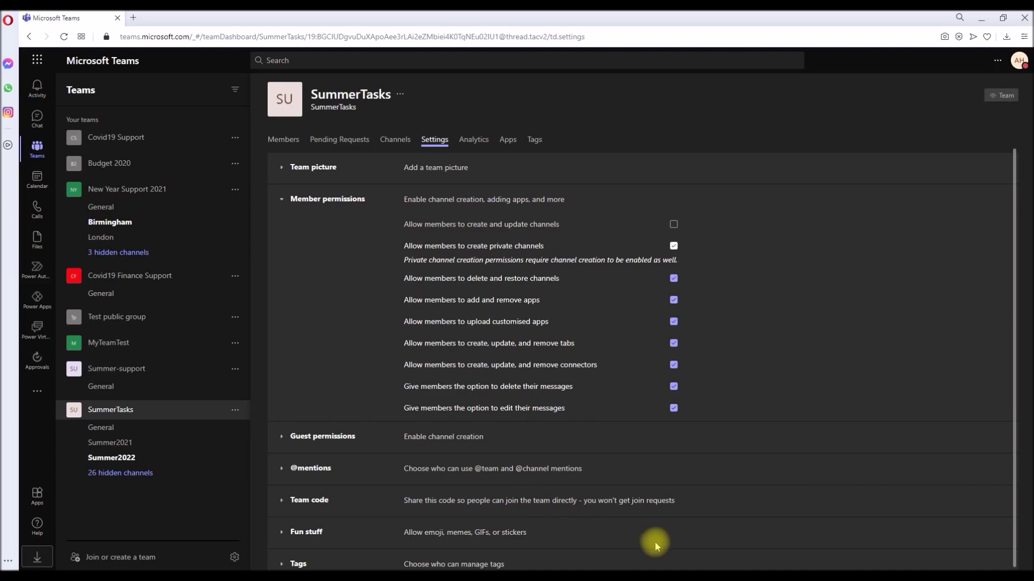
- On the AddTeamUsers sheet, enter the new user's email address in A2
mouse_move(648, 570)
click(706, 528)
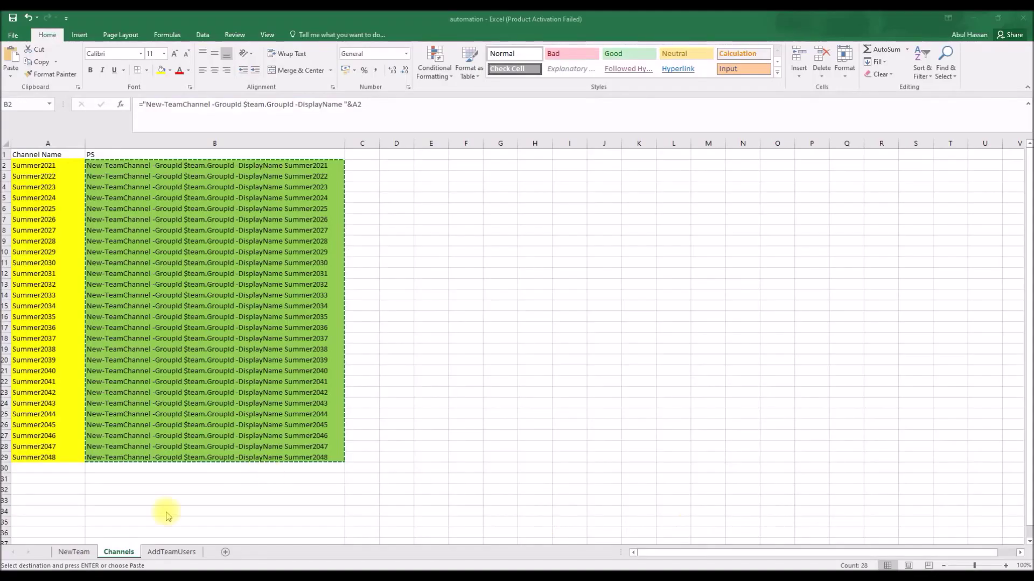
click(167, 552)
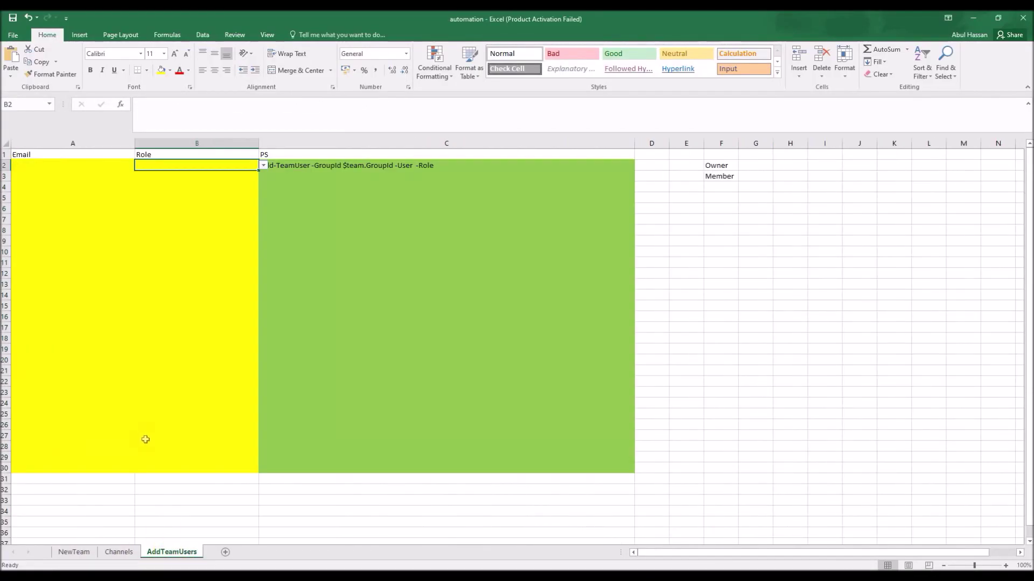
click(76, 166)
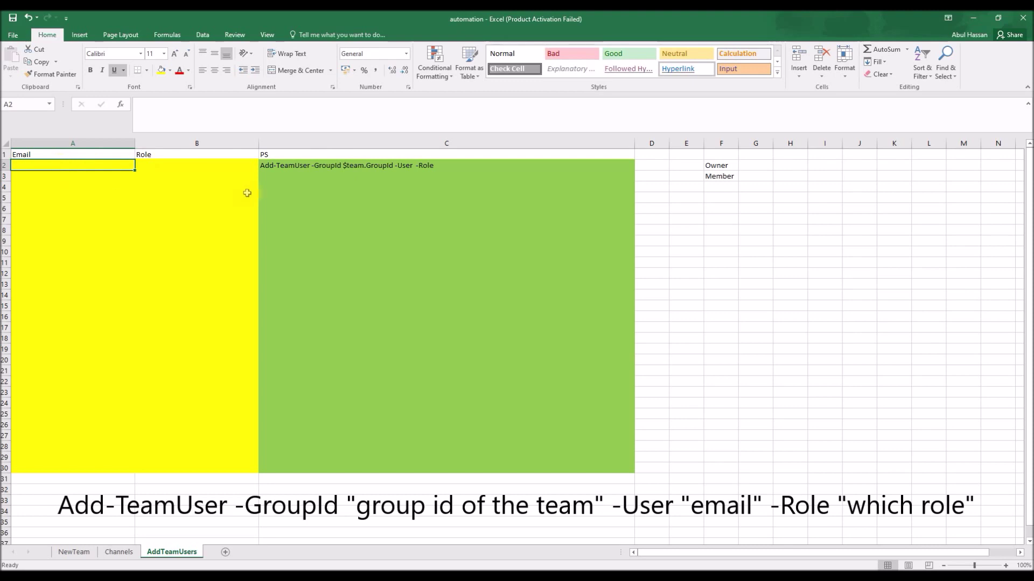
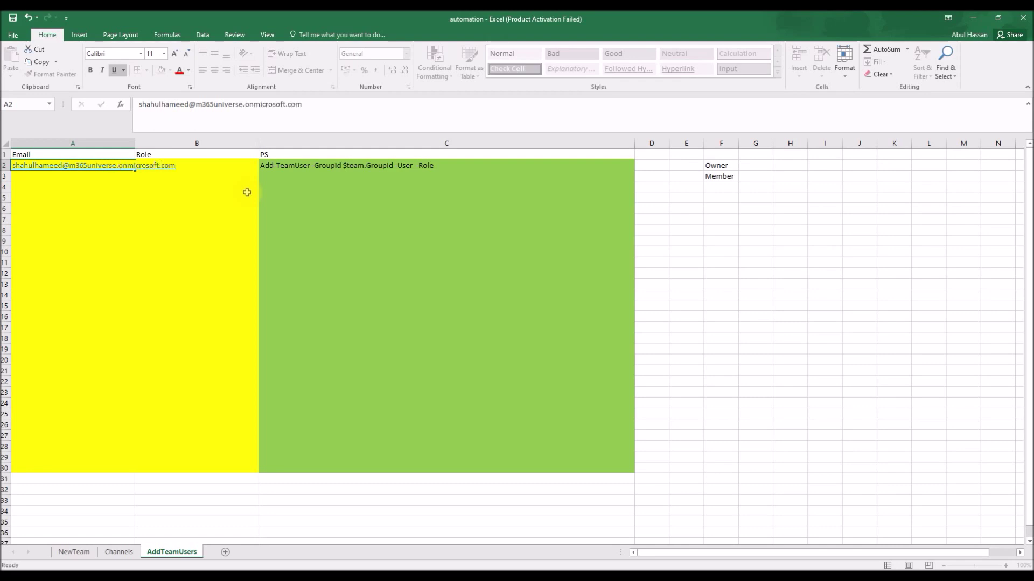
key(Return)
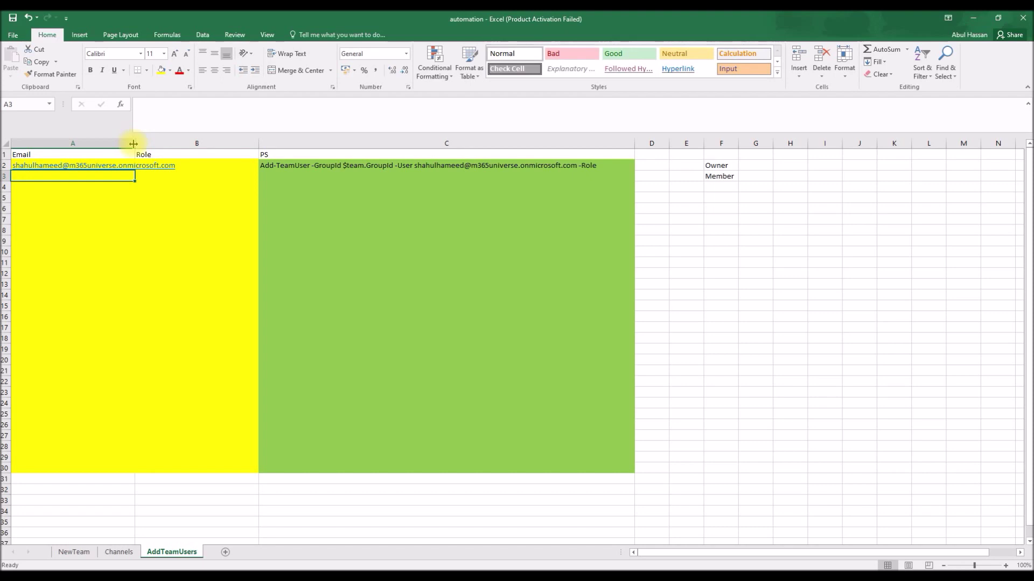
- Autofit column A and set the user's Role in B2 to Member
click(207, 166)
double_click(133, 144)
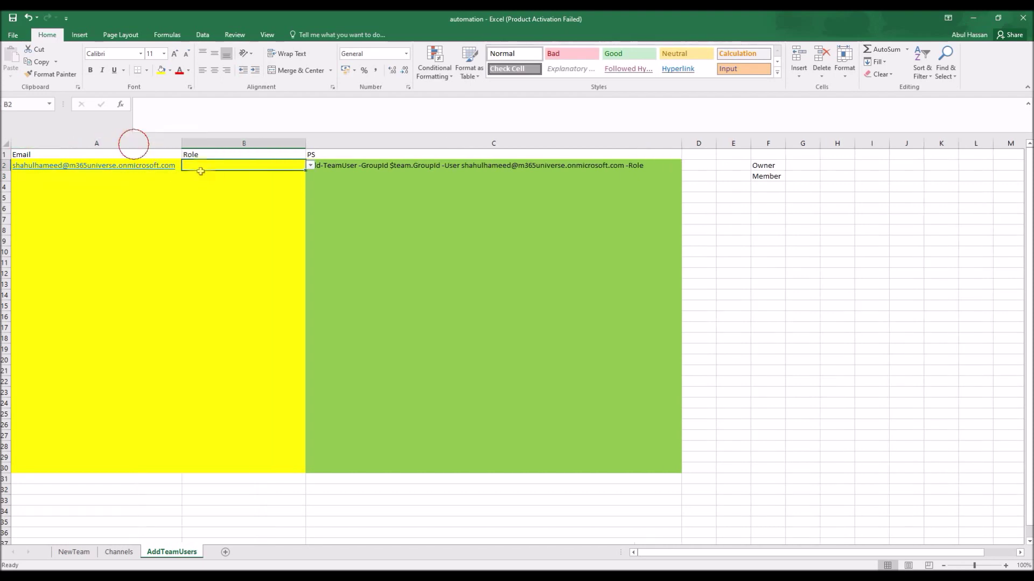
click(310, 167)
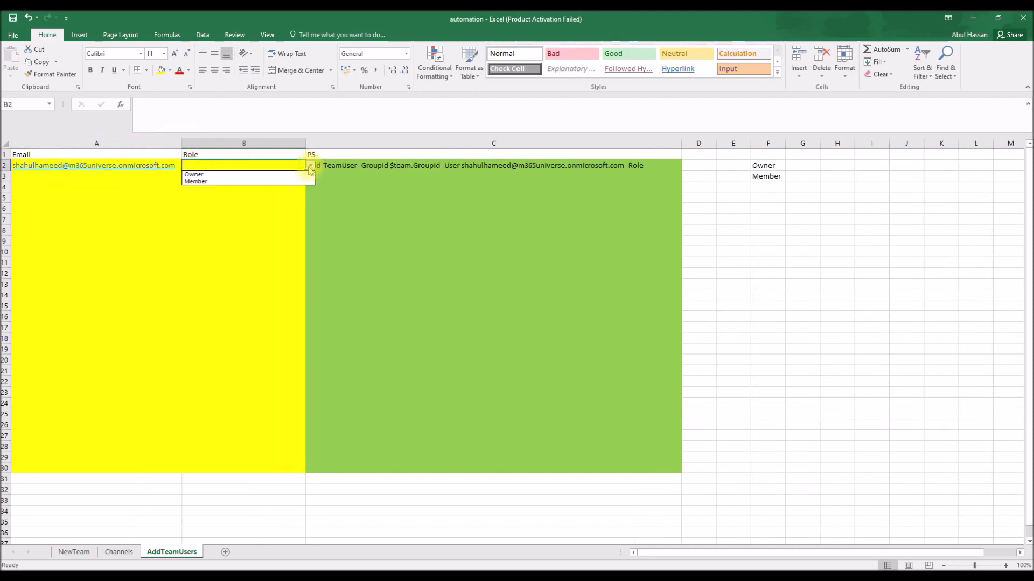
click(237, 181)
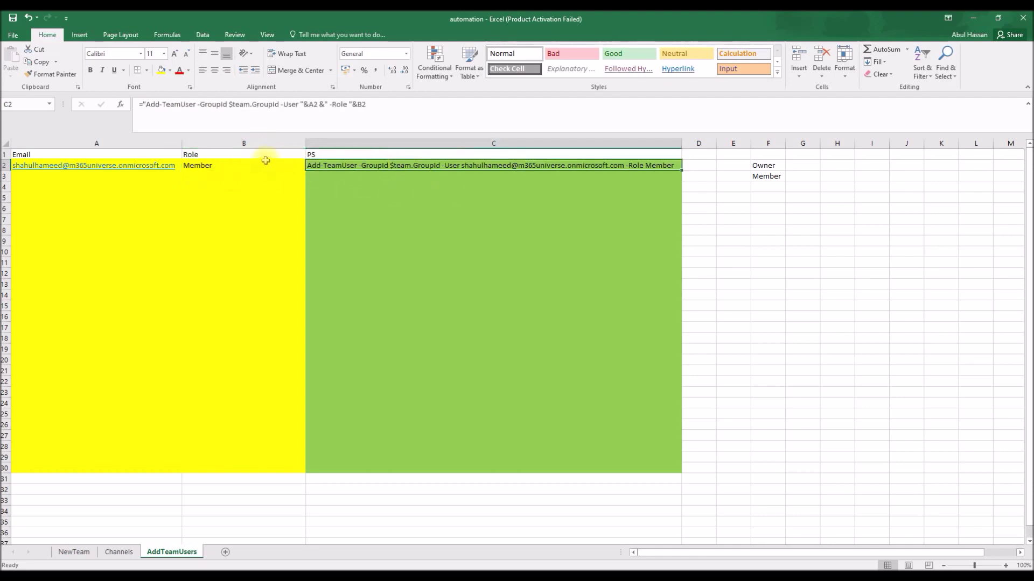
click(310, 166)
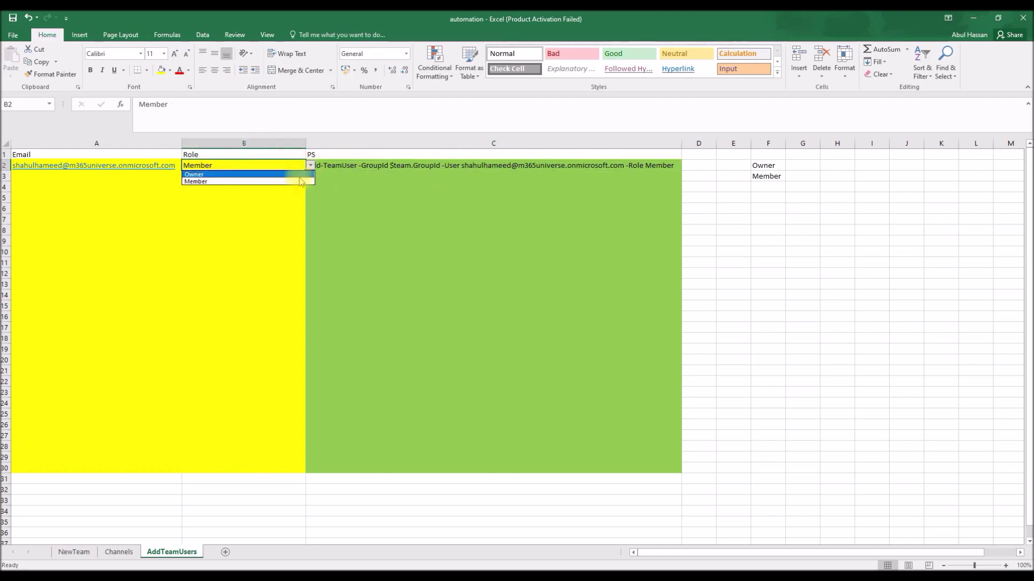
click(764, 166)
drag(764, 166, 769, 171)
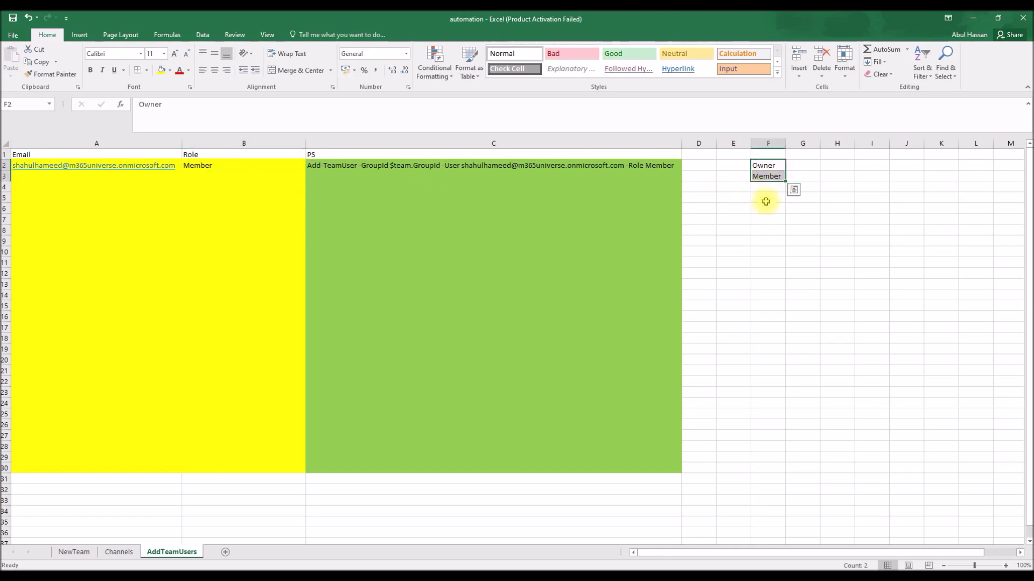
click(764, 166)
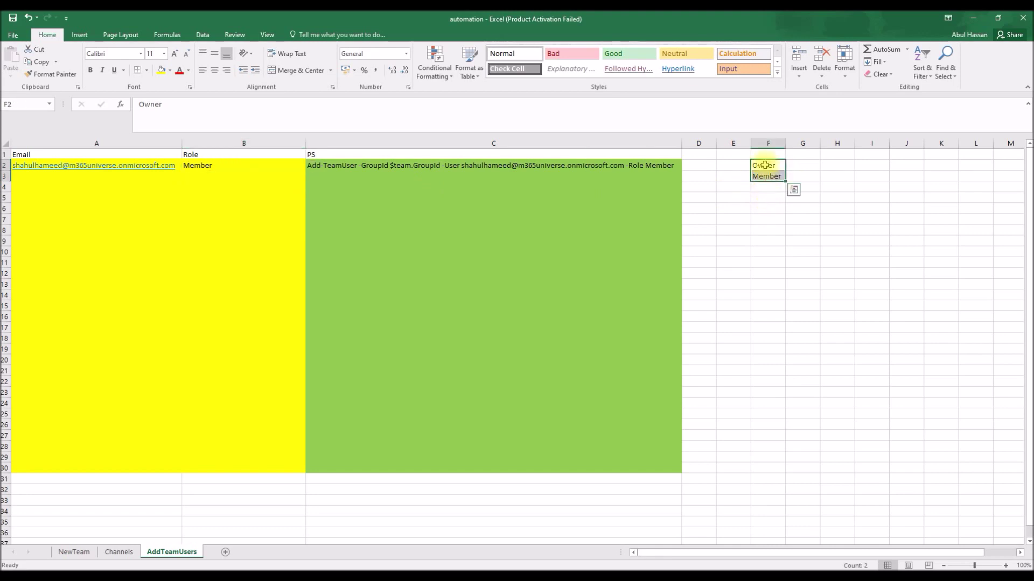
click(75, 551)
click(181, 166)
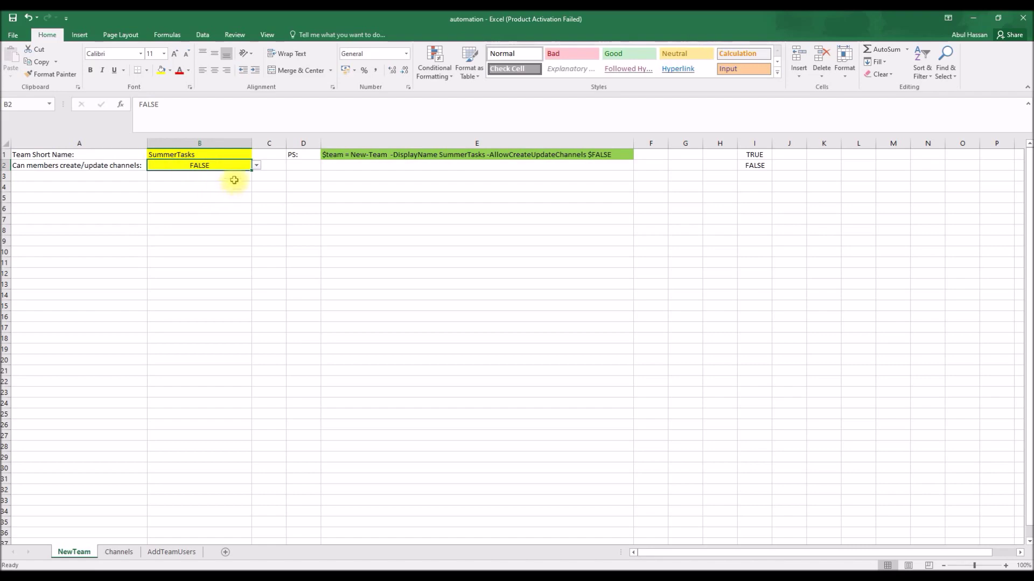
click(257, 165)
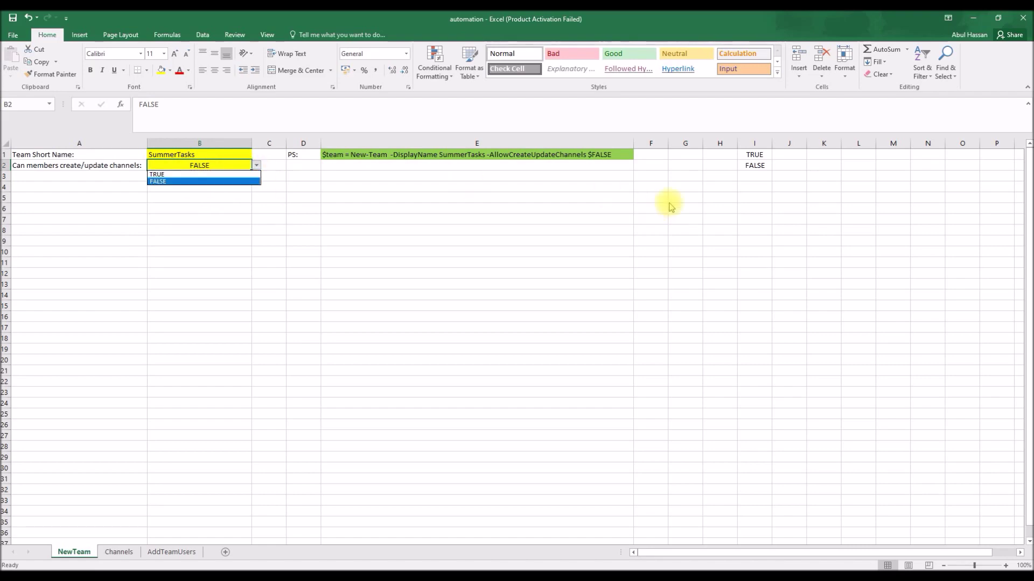
click(756, 169)
drag(754, 155, 756, 165)
click(756, 165)
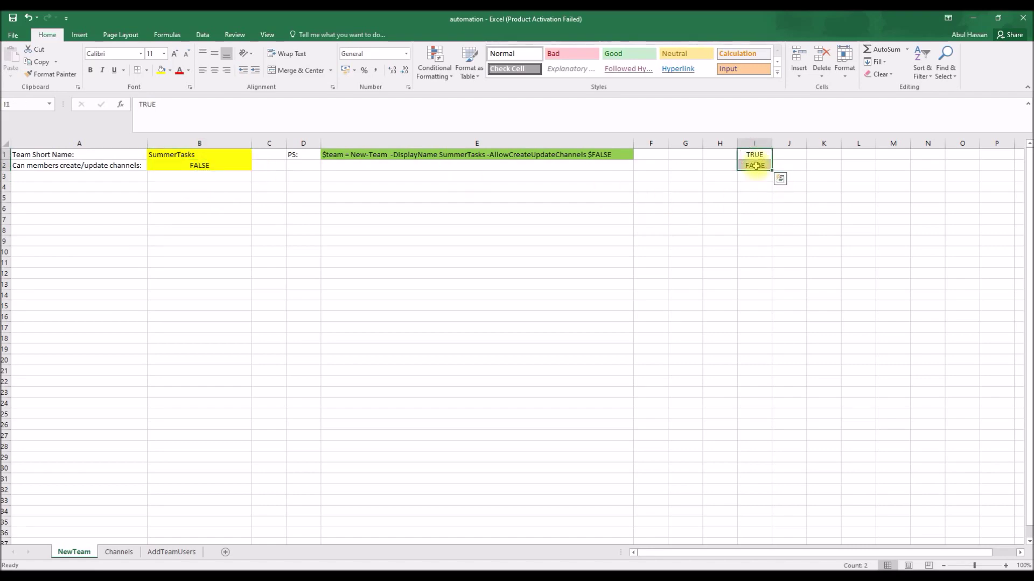
click(167, 553)
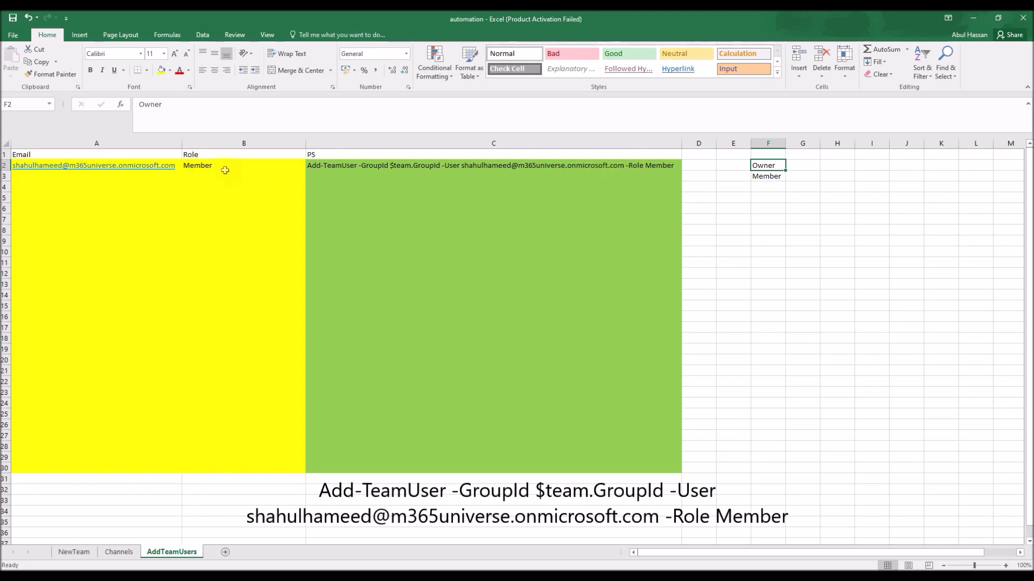
click(423, 172)
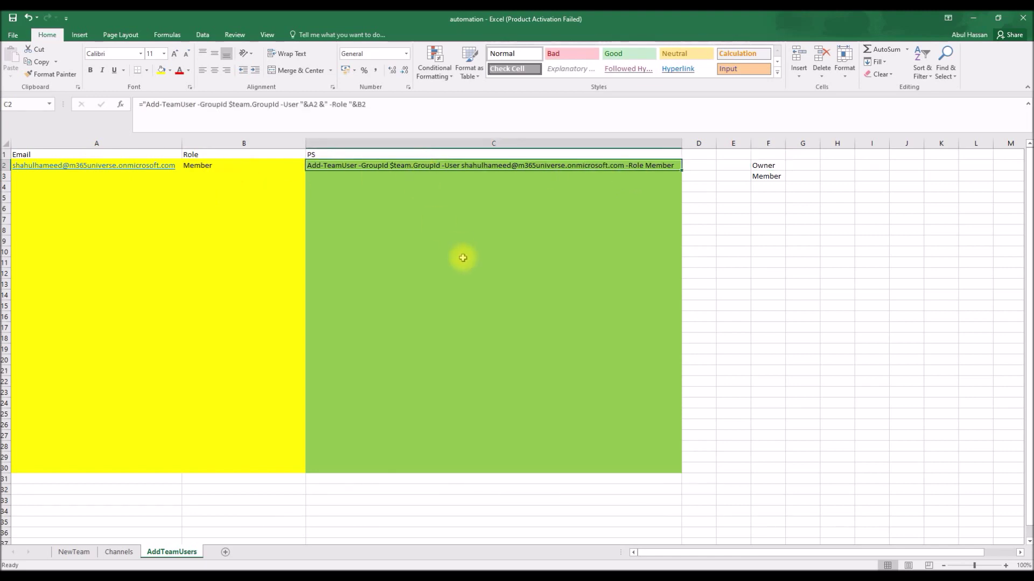
- Copy the Add-TeamUser command from C2 and run it in PowerShell, adding the user to SummerTasks as Member
key(ctrl+c)
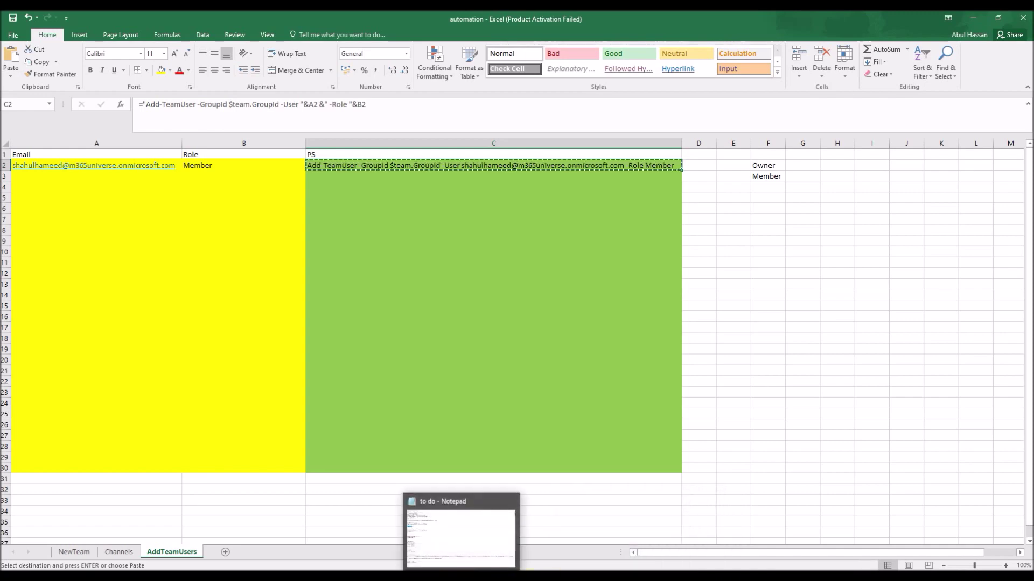
click(619, 533)
right_click(480, 382)
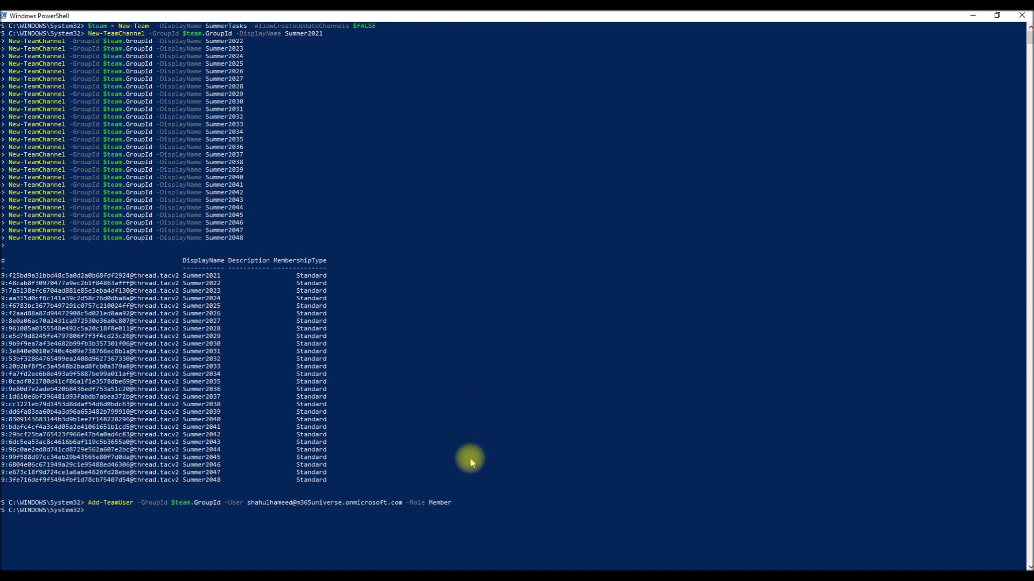
click(429, 570)
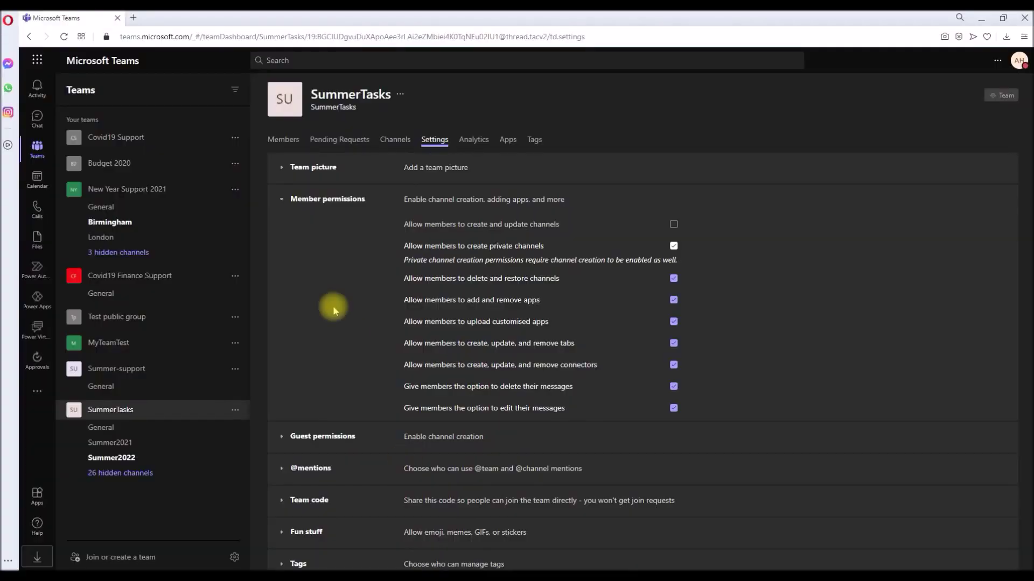
- Check that the SummerTasks Members list shows the new user as Member, then return to the Excel automation workbook
click(276, 144)
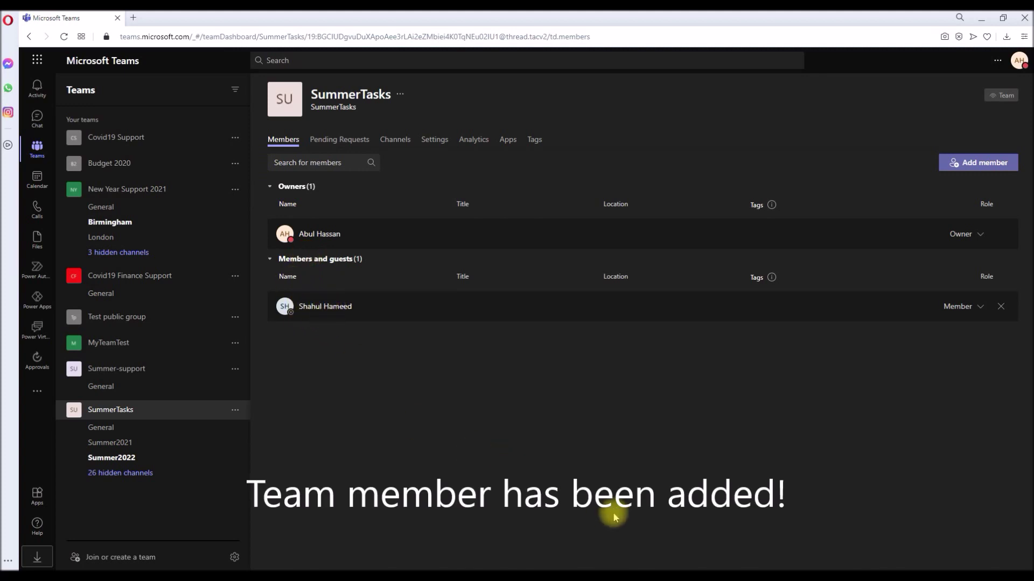
mouse_move(645, 571)
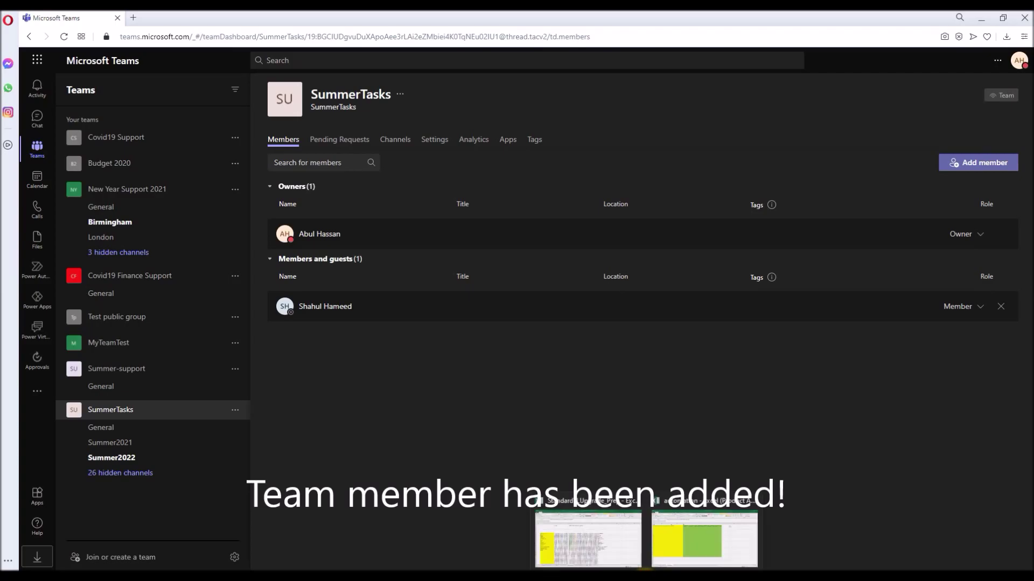
click(704, 538)
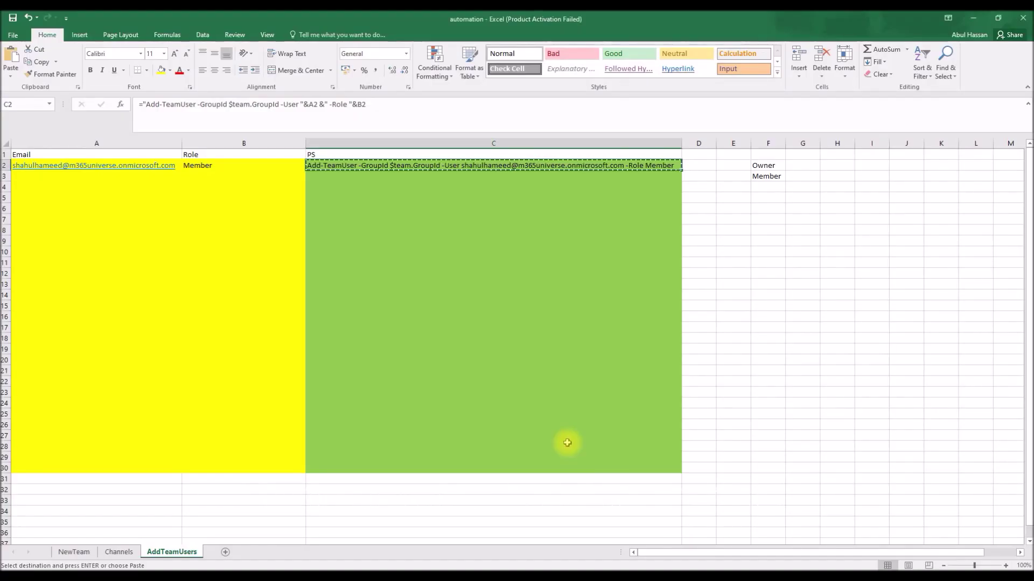
- Clear the user's email from A2 and the Member role from B2, then switch to the Channels sheet
key(Escape)
key(Left)
key(Left)
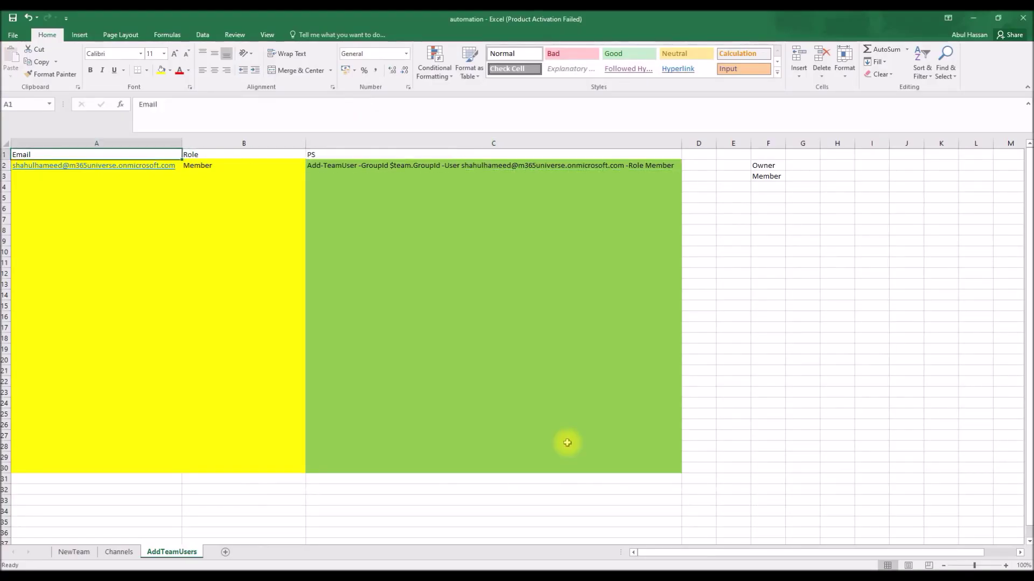
key(Delete)
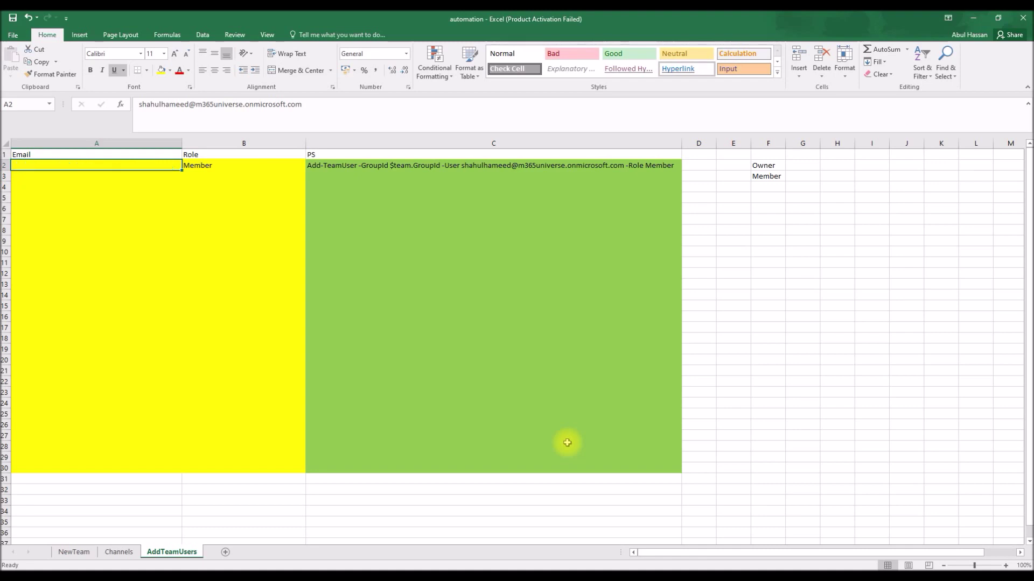
key(Right)
key(Delete)
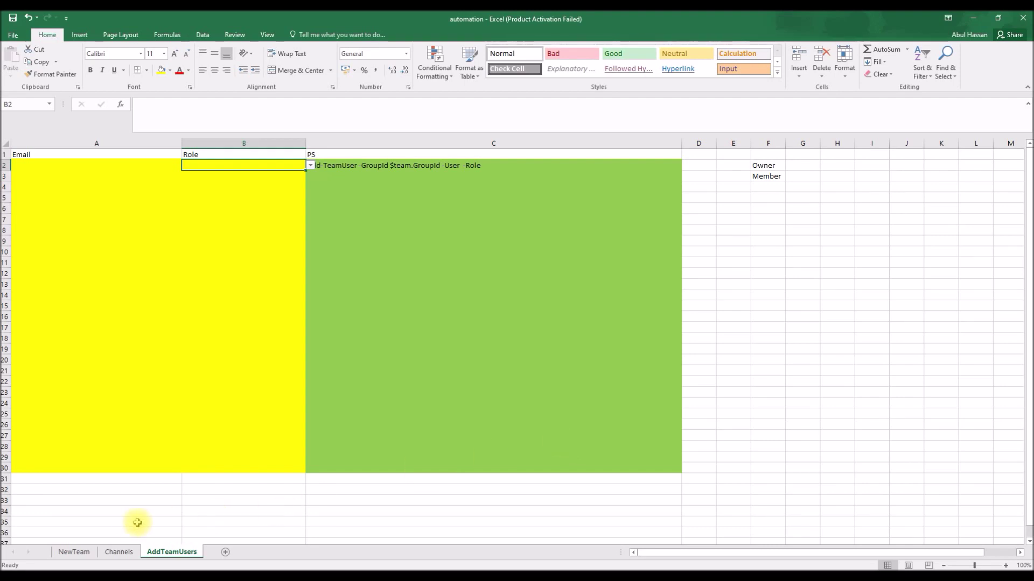
click(117, 553)
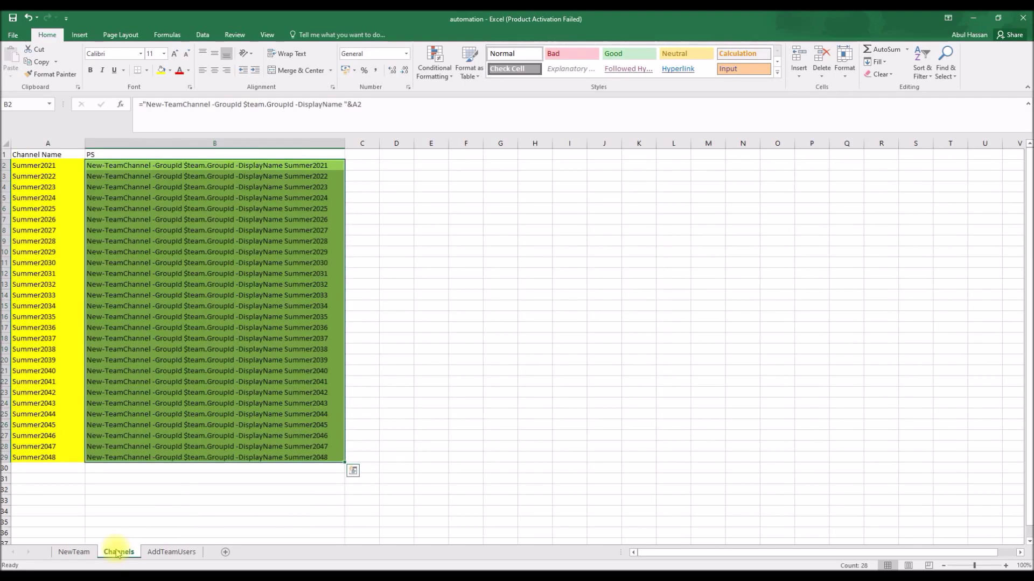